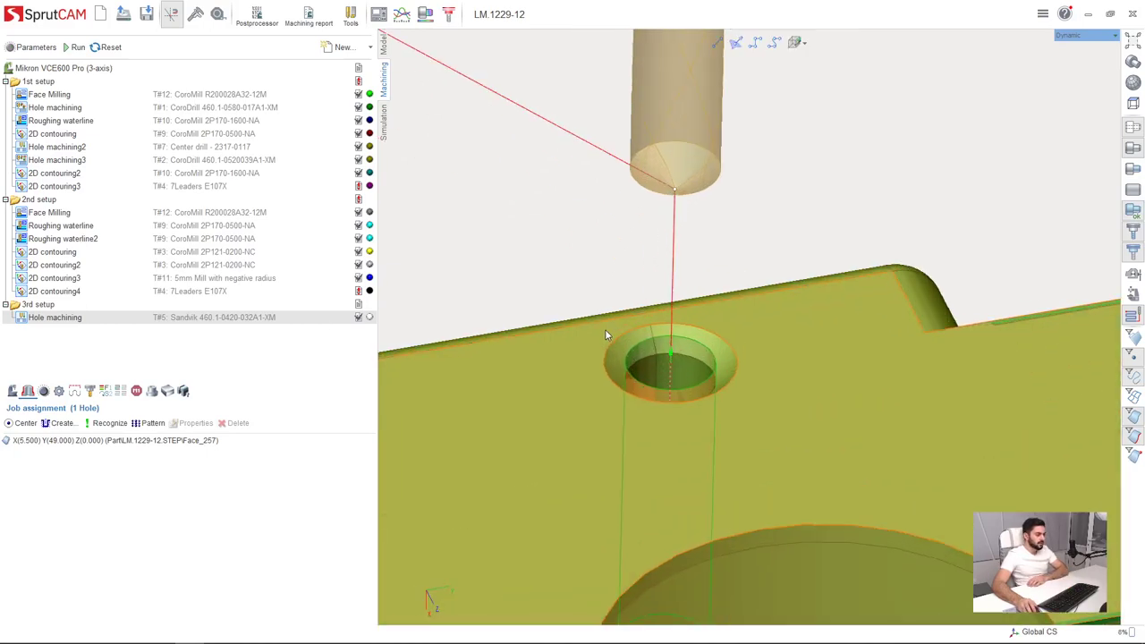
# Duplicate the Hole machining operation in the 3rd setup and select the copy.
pyautogui.moveTo(647, 335); pyautogui.dragTo(658, 359, button='middle')
pyautogui.scroll(2, 646, 328)
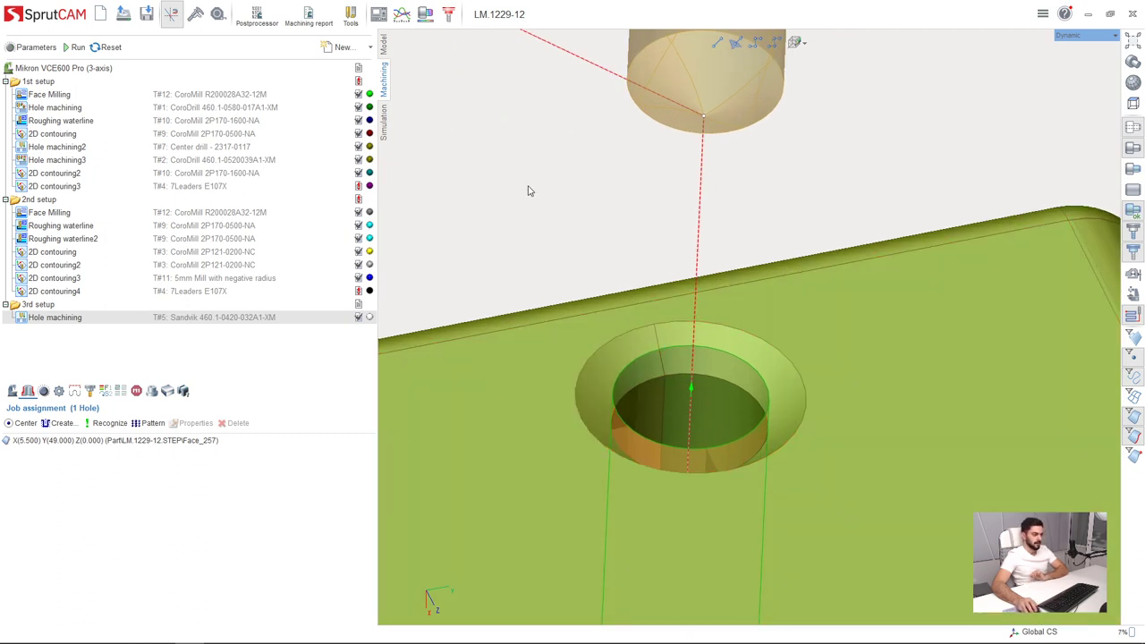
pyautogui.rightClick(77, 324)
pyautogui.rightClick(99, 319)
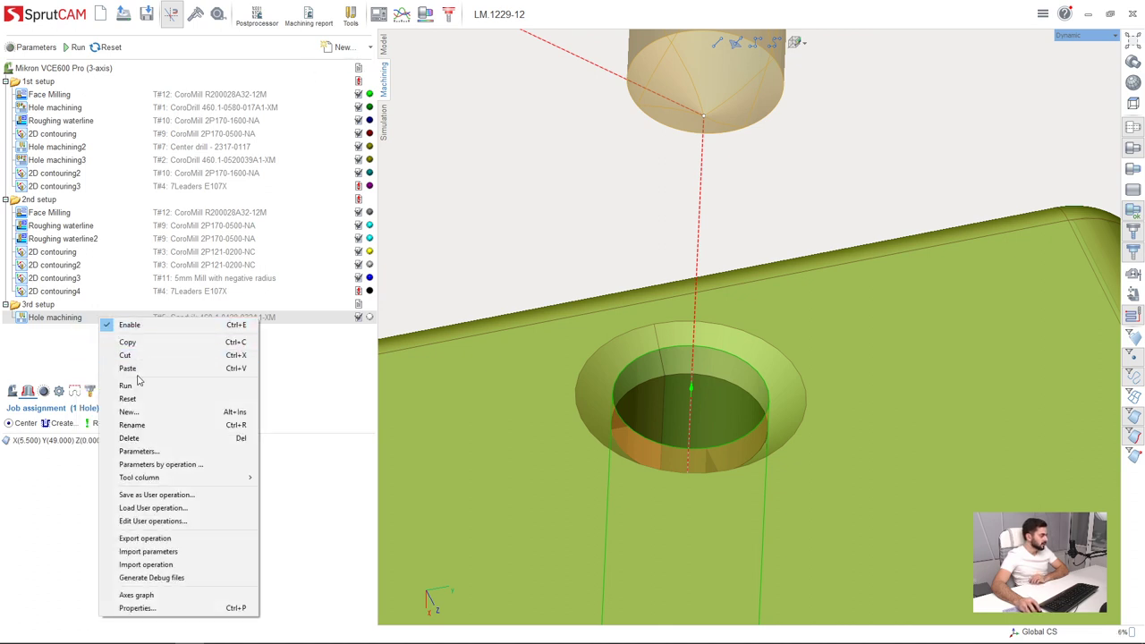
pyautogui.click(134, 368)
pyautogui.click(62, 329)
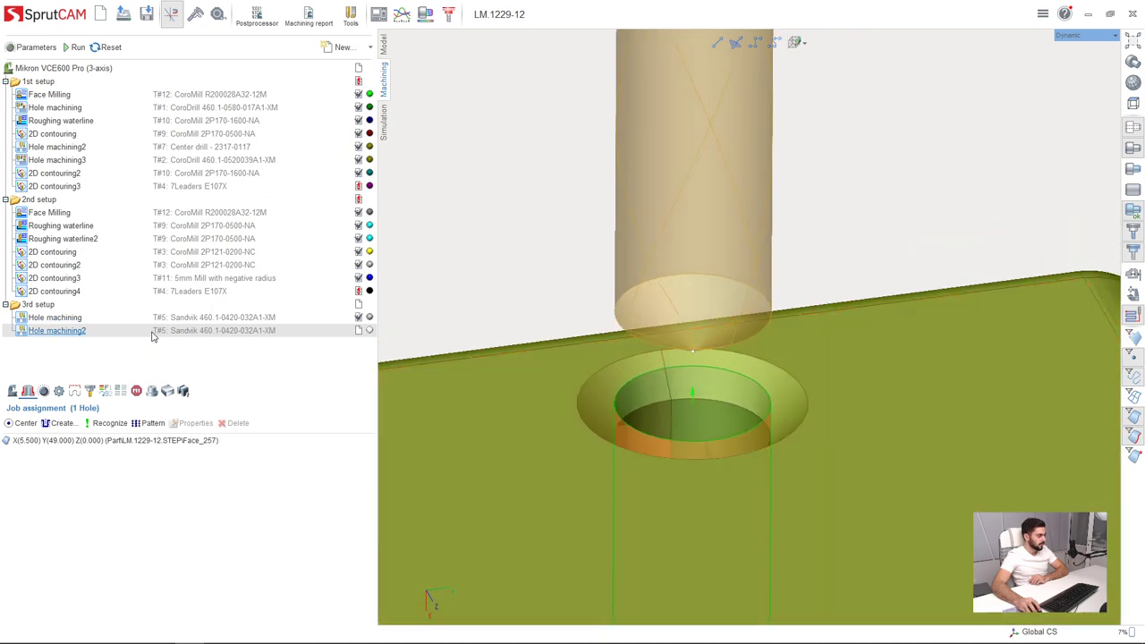
# Assign the conical mill 460.1-1000-030A1-XM from the project tools to Hole machining2.
pyautogui.doubleClick(154, 330)
pyautogui.click(214, 299)
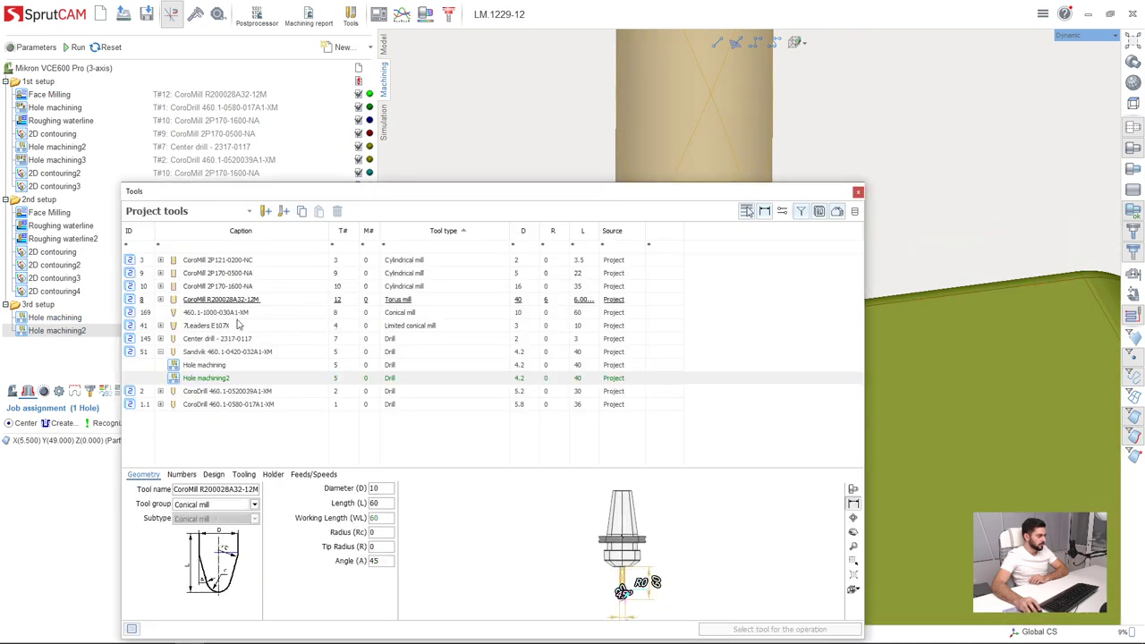
pyautogui.click(217, 338)
pyautogui.click(215, 312)
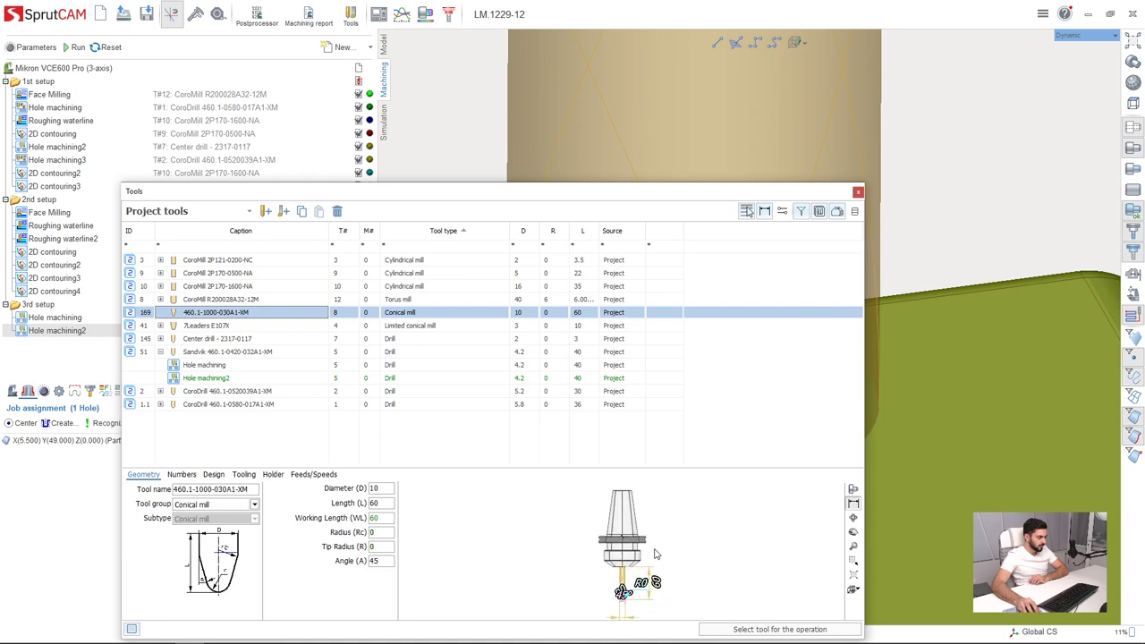
pyautogui.click(755, 630)
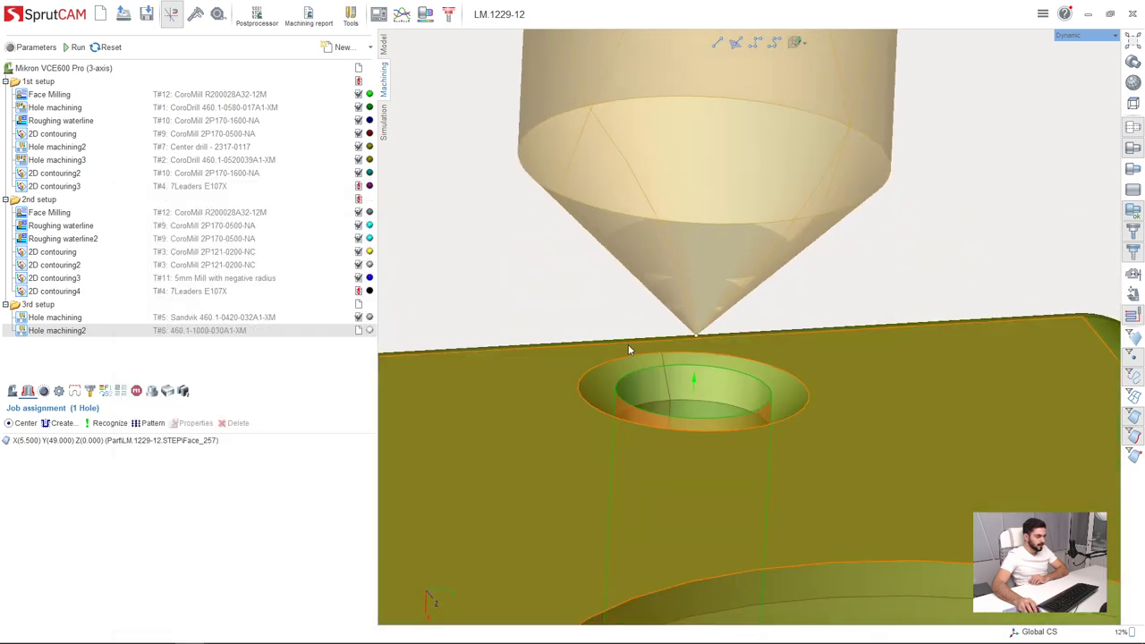
# Calculate the toolpath for Hole machining2 in the 3rd setup.
pyautogui.scroll(-5, 628, 346)
pyautogui.scroll(3, 701, 517)
pyautogui.moveTo(572, 488); pyautogui.dragTo(576, 235)
pyautogui.moveTo(595, 262)
pyautogui.mouseDown(button='middle')
pyautogui.moveTo(588, 235)
pyautogui.moveTo(587, 277)
pyautogui.mouseUp(button='middle')
pyautogui.moveTo(586, 282); pyautogui.dragTo(574, 251, button='right')
pyautogui.scroll(3, 572, 250)
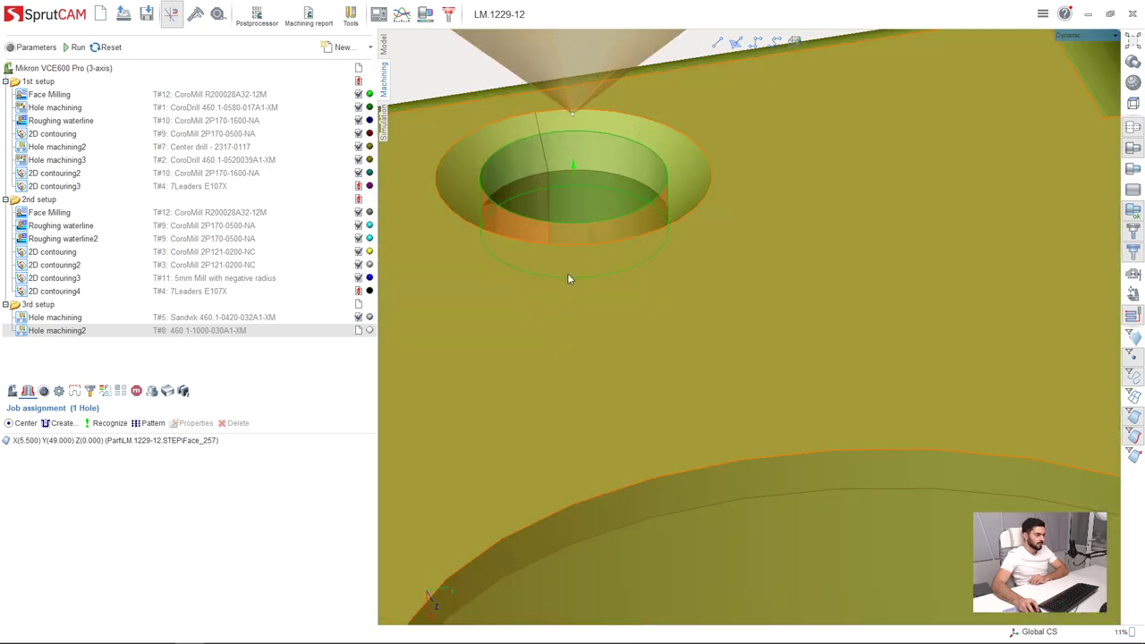
pyautogui.moveTo(568, 276); pyautogui.dragTo(571, 258)
pyautogui.moveTo(572, 258); pyautogui.dragTo(576, 234, button='middle')
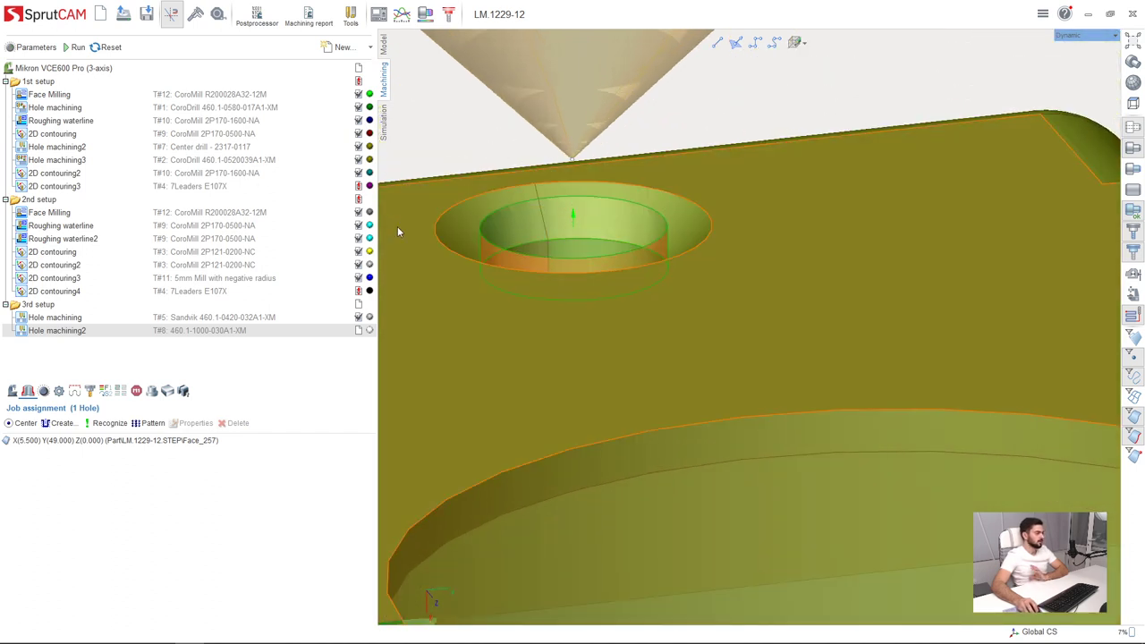
pyautogui.click(77, 49)
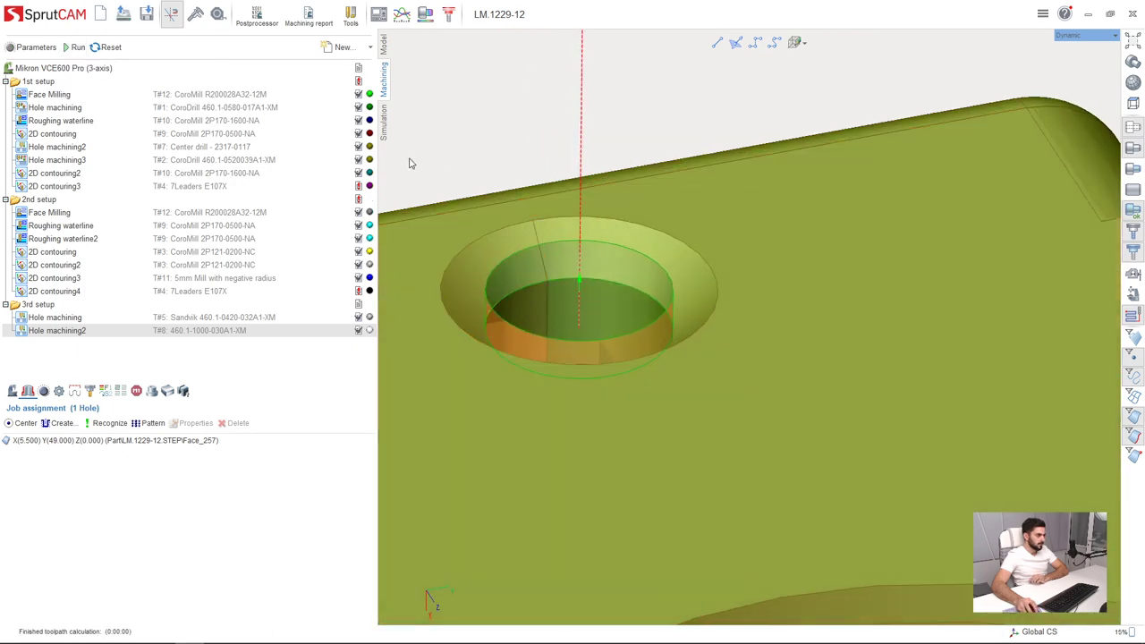
# Clear the simulated result of Hole machining2 and play its simulation at a reduced movement speed.
pyautogui.click(384, 121)
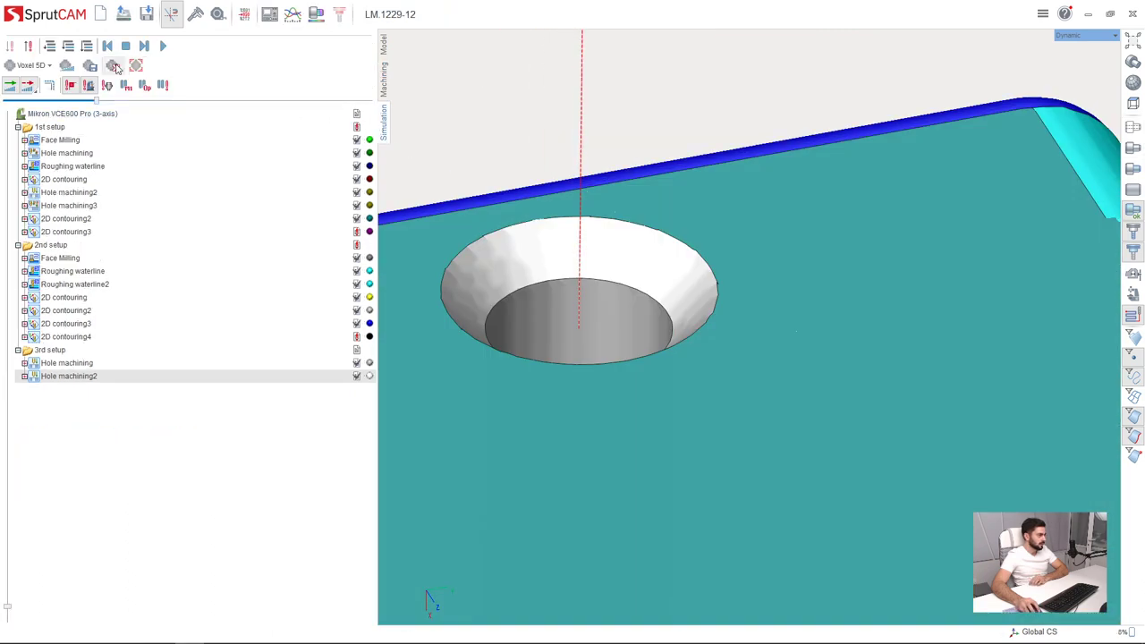
pyautogui.click(112, 67)
pyautogui.click(67, 47)
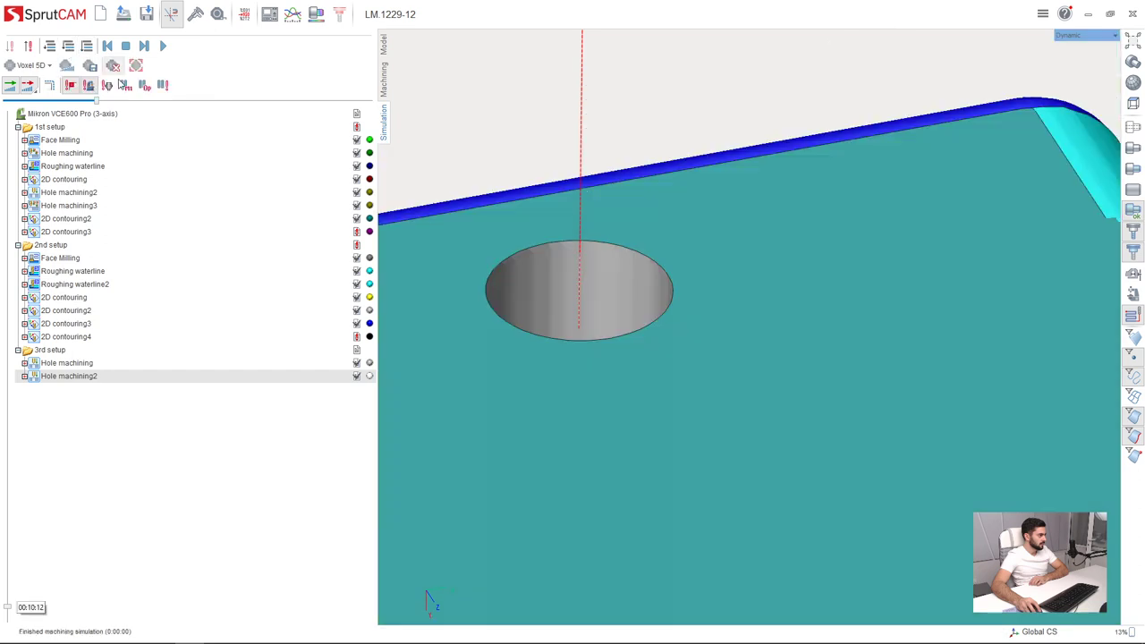
pyautogui.click(163, 46)
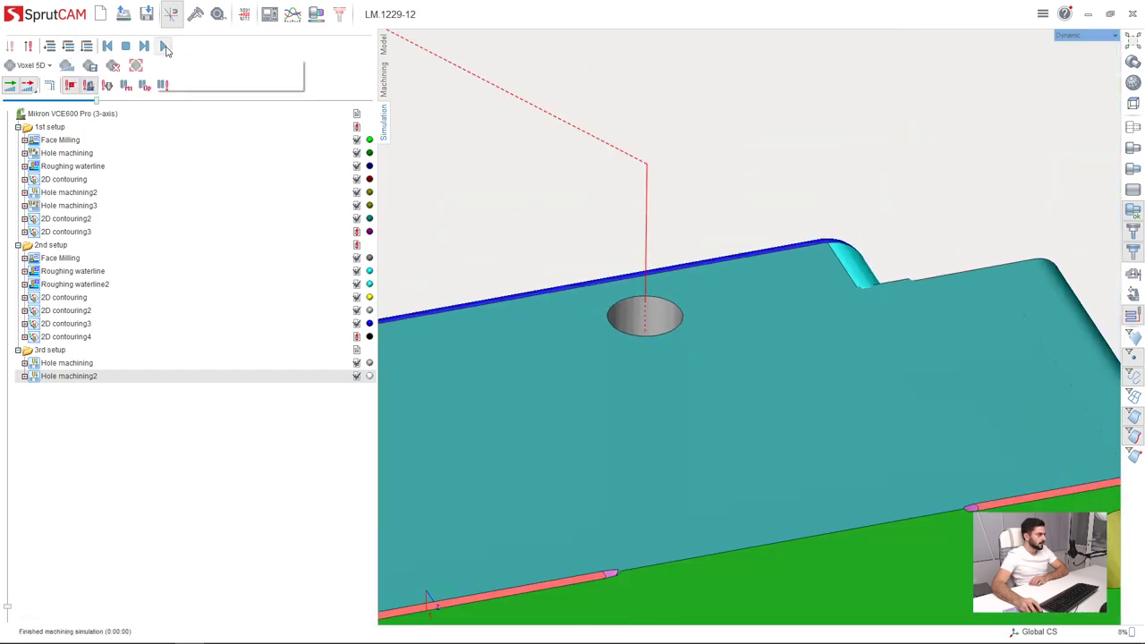
pyautogui.scroll(-3, 633, 381)
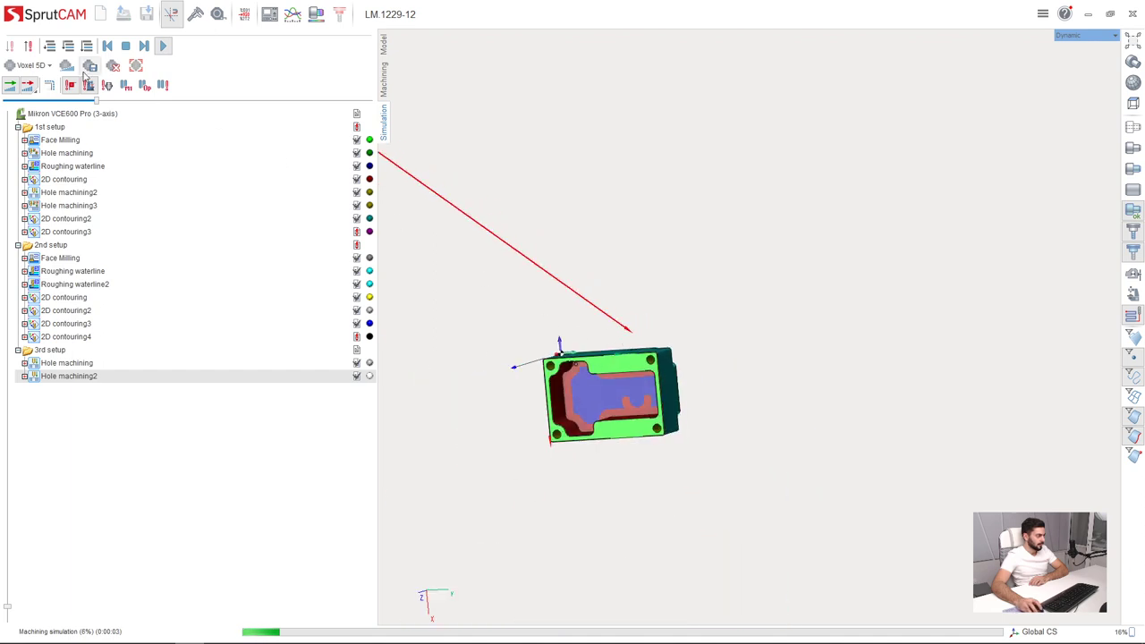
pyautogui.moveTo(155, 101); pyautogui.dragTo(75, 103)
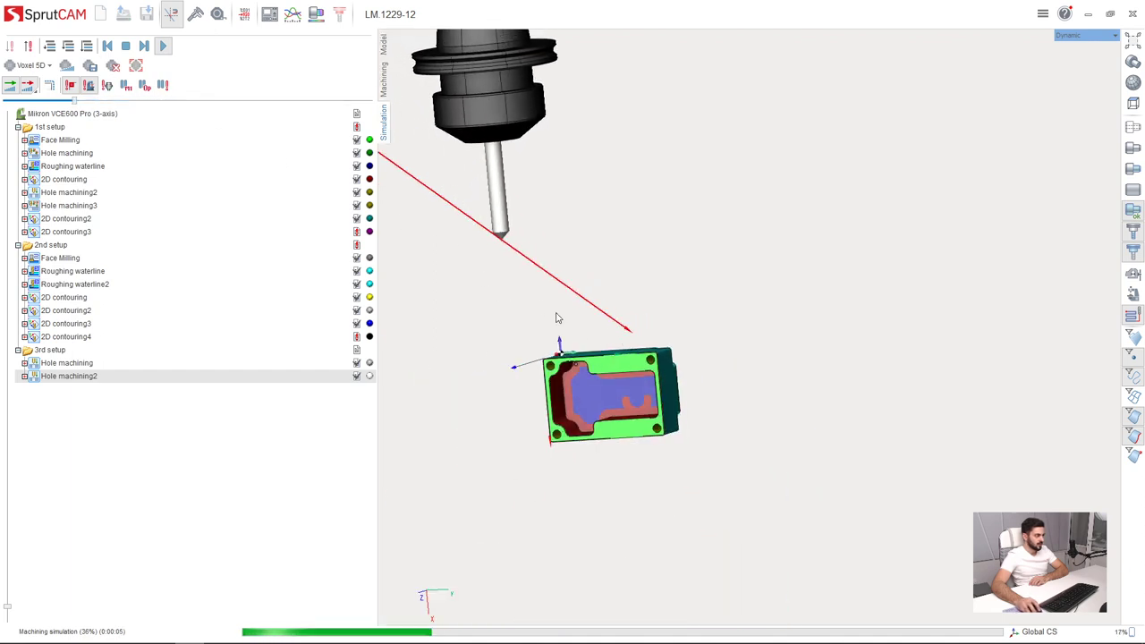
# Turn on transparency for the machining result so the hole's interior can be seen.
pyautogui.moveTo(557, 317); pyautogui.dragTo(653, 349, button='middle')
pyautogui.scroll(3, 653, 348)
pyautogui.click(1131, 212)
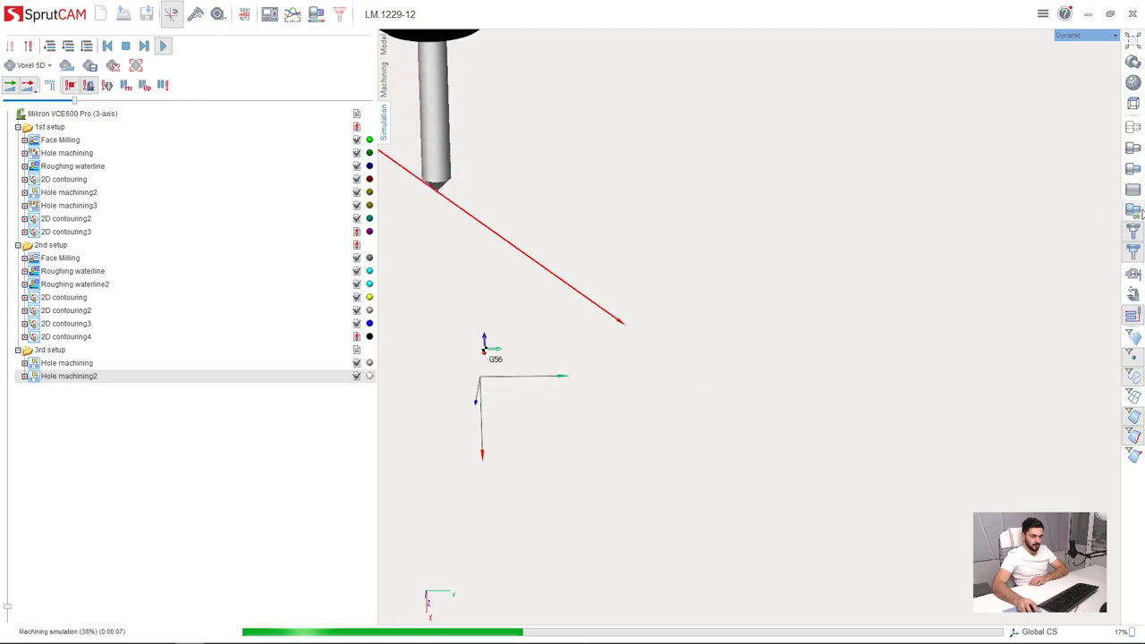
pyautogui.click(1132, 211)
pyautogui.click(1011, 219)
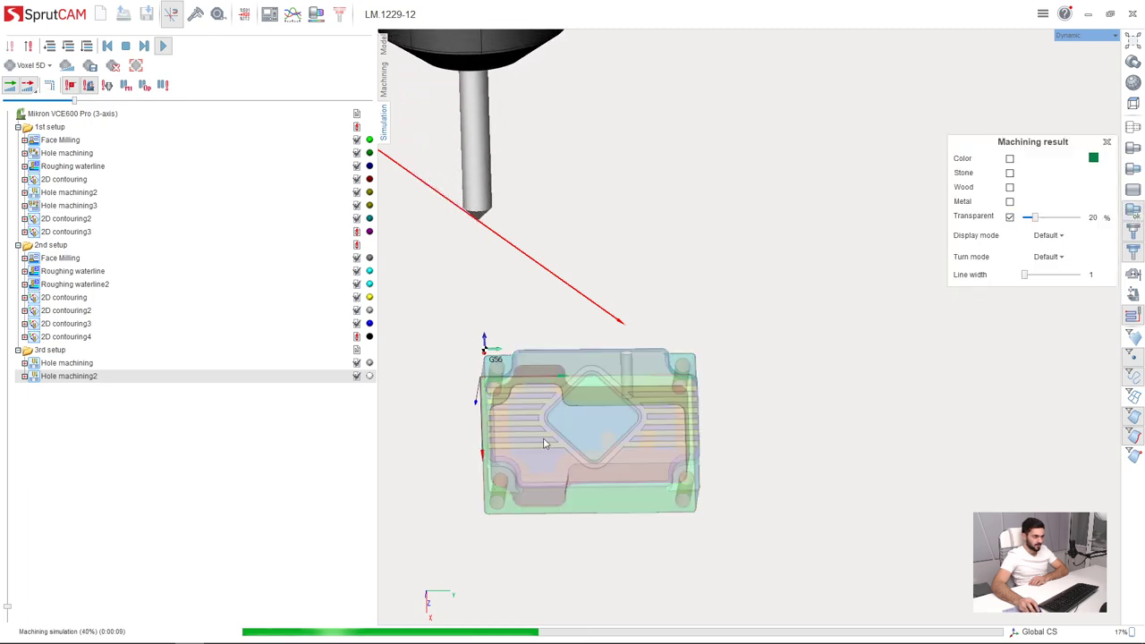
# Examine up close how deep the conical mill's tip enters the hole, slowing the simulation to its minimum movement speed.
pyautogui.scroll(4, 540, 429)
pyautogui.moveTo(600, 371); pyautogui.dragTo(606, 332, button='middle')
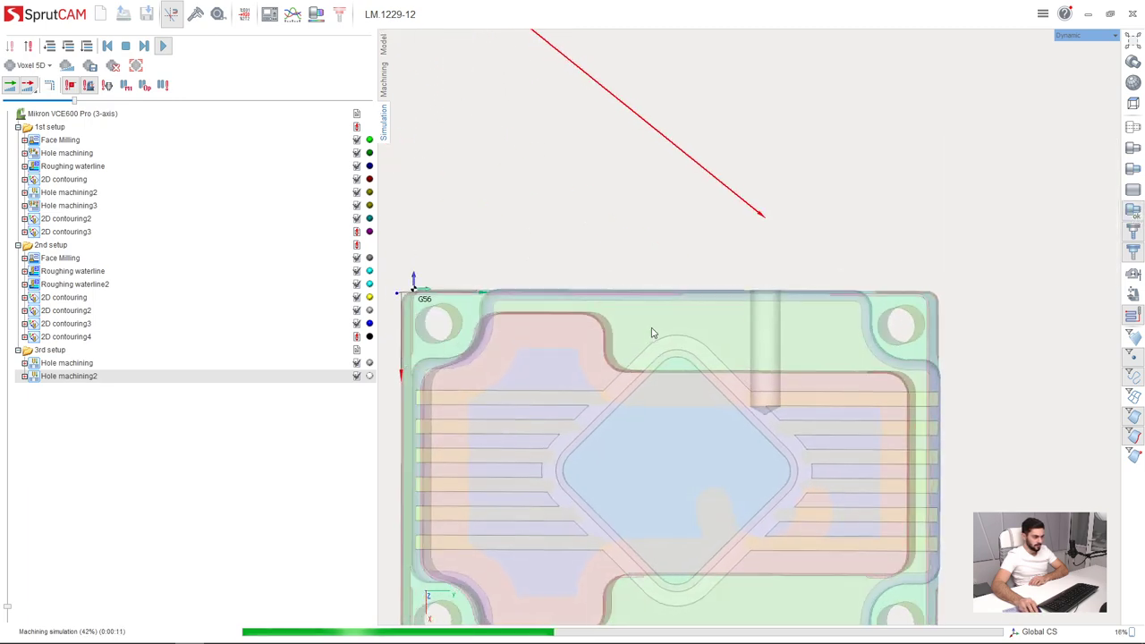
pyautogui.scroll(-4, 680, 317)
pyautogui.scroll(4, 625, 234)
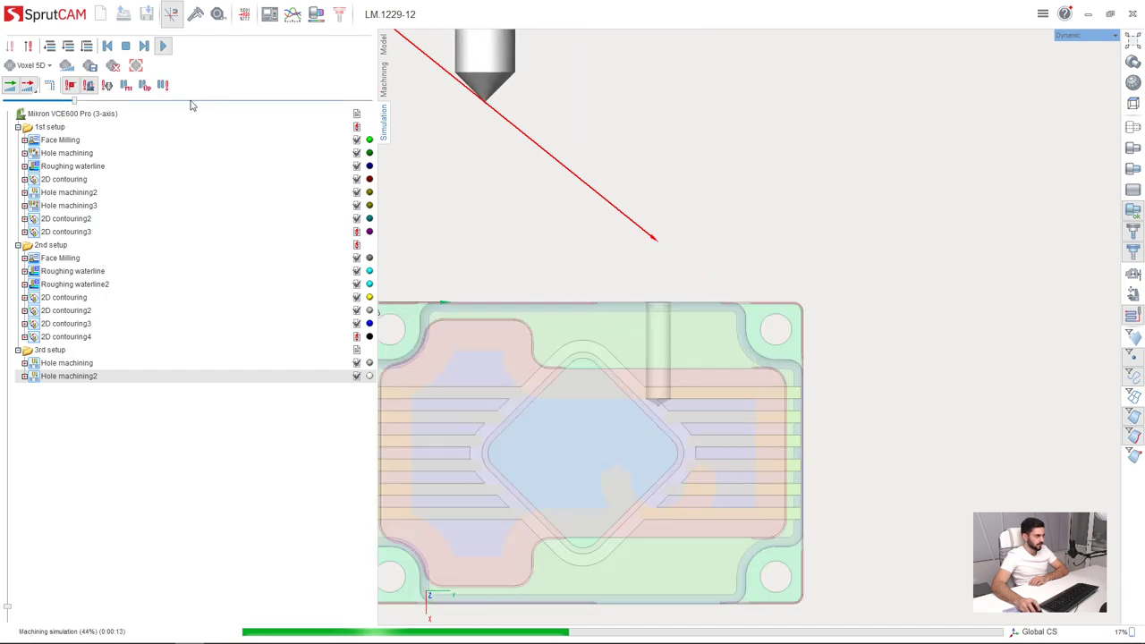
pyautogui.scroll(3, 556, 148)
pyautogui.scroll(4, 753, 322)
pyautogui.scroll(-3, 569, 319)
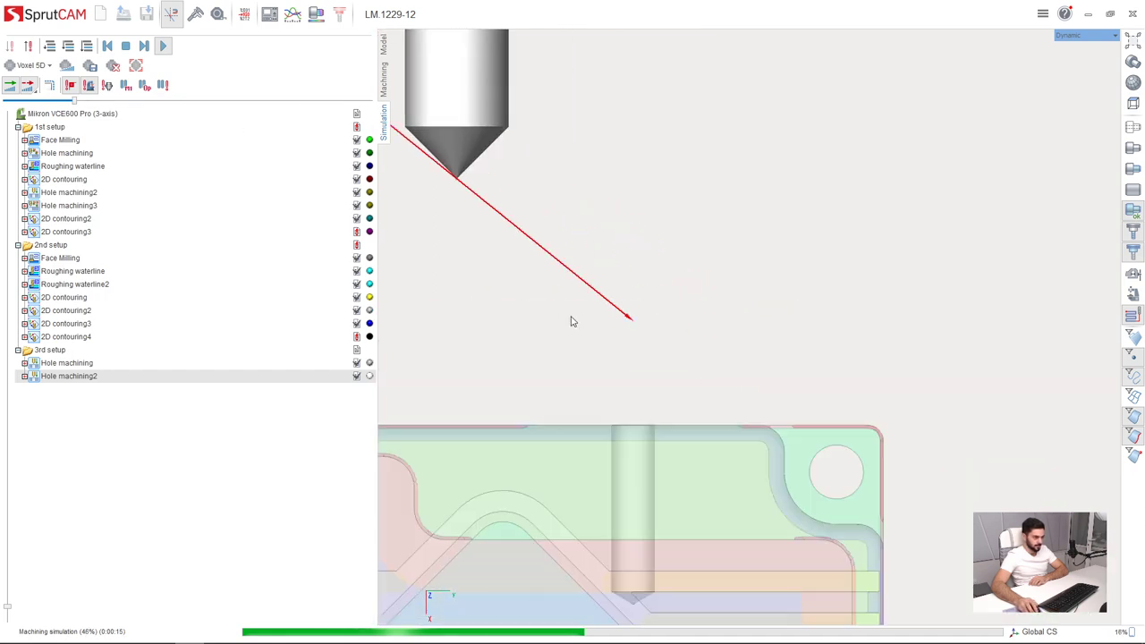
pyautogui.scroll(3, 567, 366)
pyautogui.scroll(2, 585, 376)
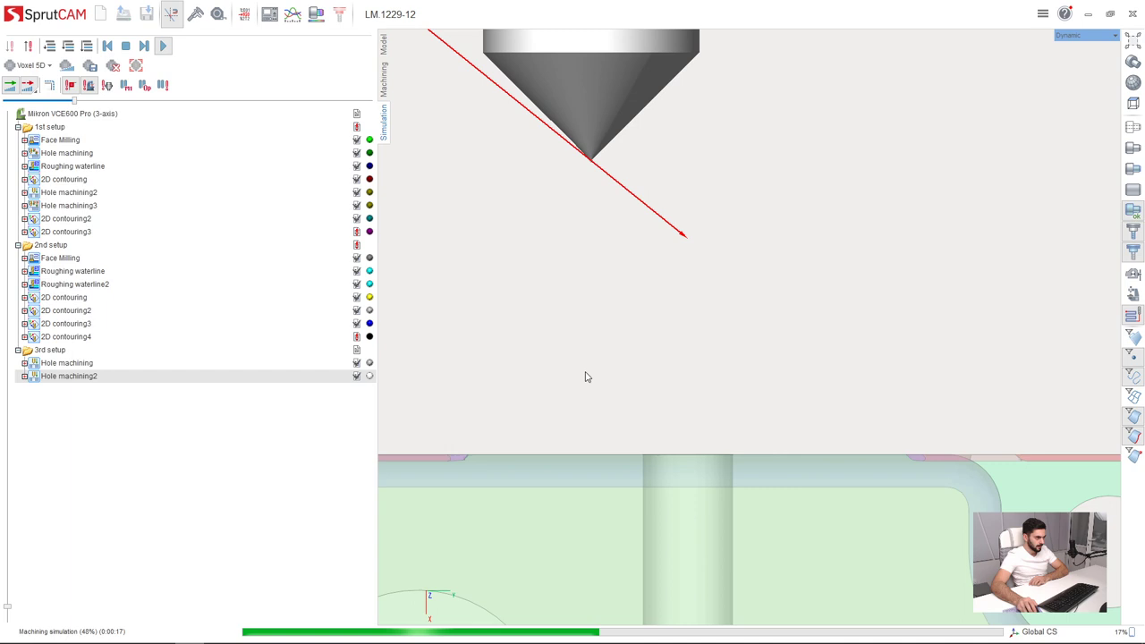
pyautogui.scroll(1, 583, 394)
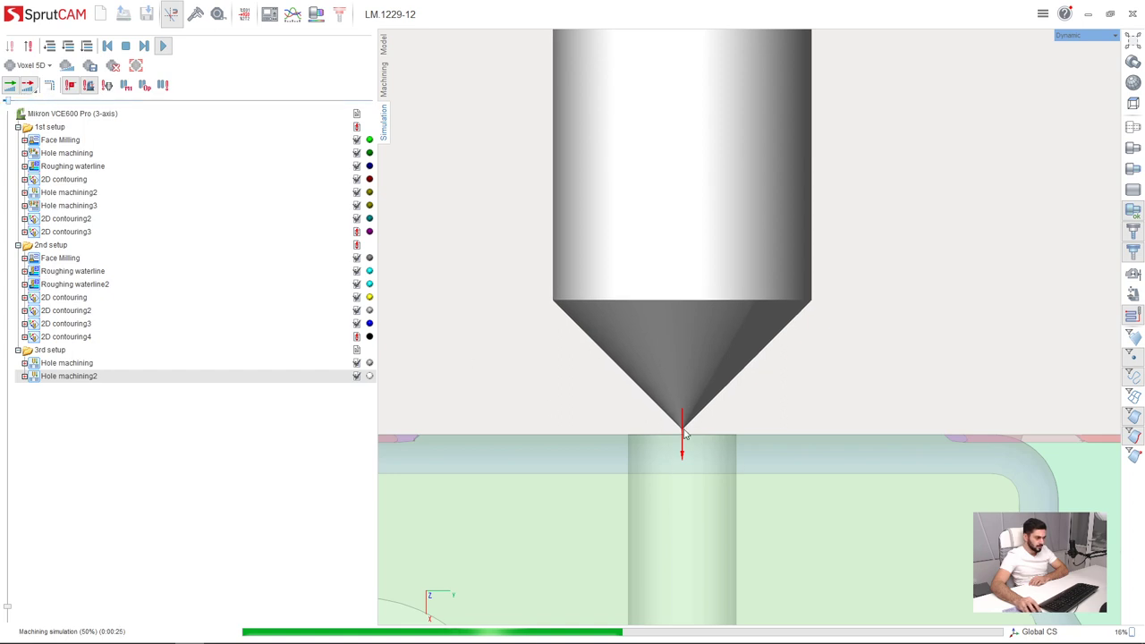
pyautogui.moveTo(681, 476); pyautogui.dragTo(647, 415, button='right')
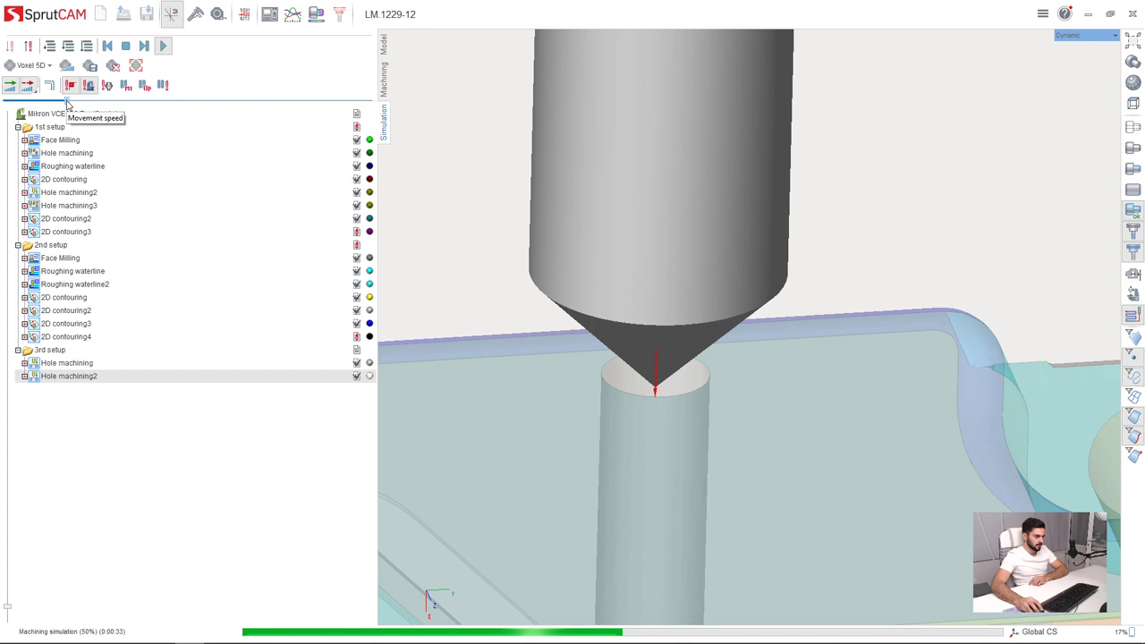
pyautogui.moveTo(64, 103); pyautogui.dragTo(7, 103)
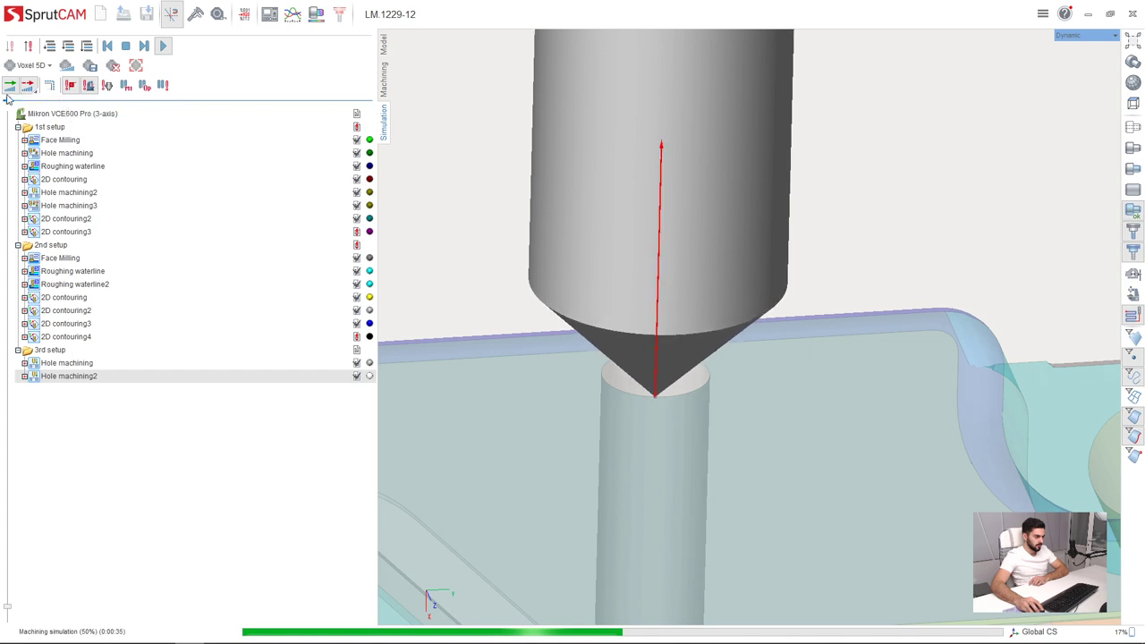
pyautogui.moveTo(565, 338); pyautogui.dragTo(566, 349, button='right')
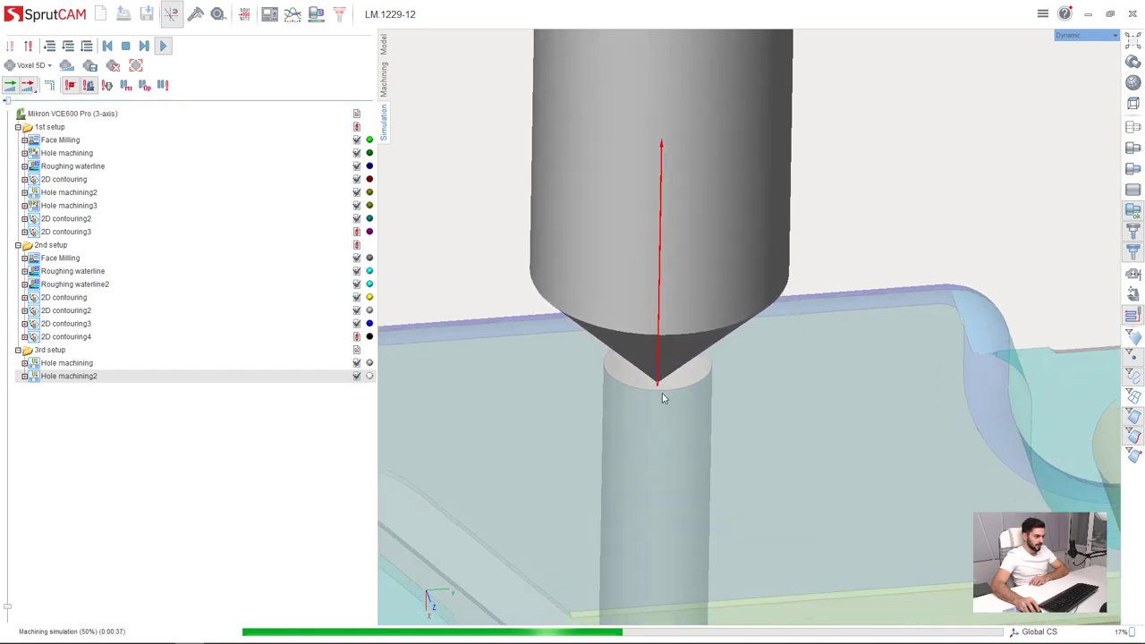
pyautogui.moveTo(669, 386); pyautogui.dragTo(657, 363, button='right')
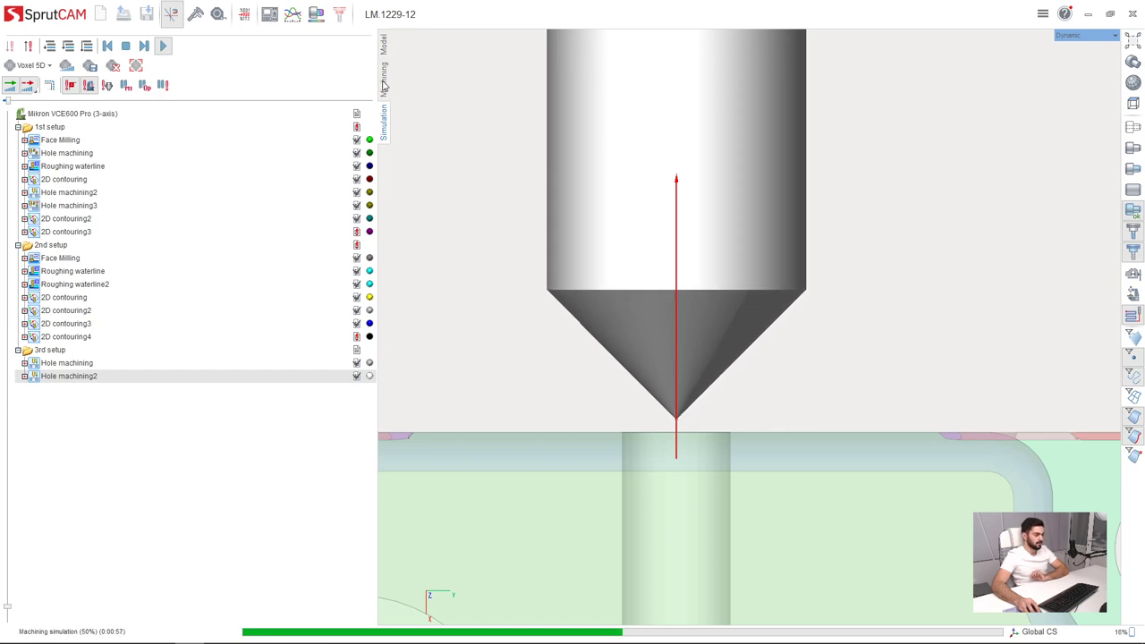
# Set the tooling contact point of Hole machining2's conical mill to Height 3 and uncover the tool in the 3D view.
pyautogui.click(382, 80)
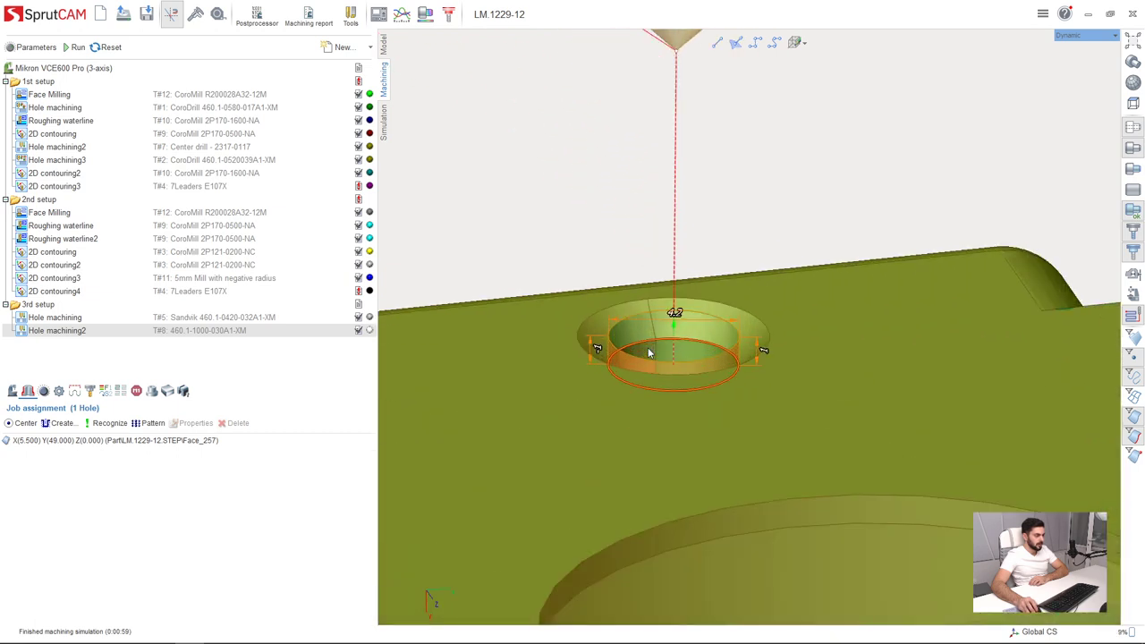
pyautogui.doubleClick(197, 331)
pyautogui.moveTo(242, 190); pyautogui.dragTo(263, 73)
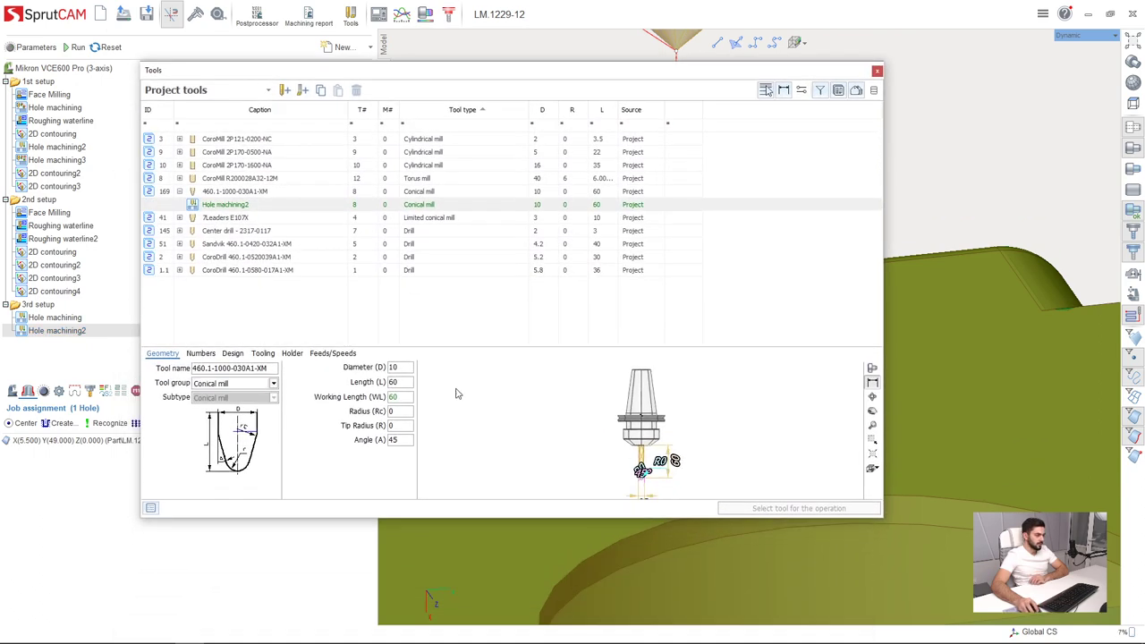
pyautogui.click(263, 354)
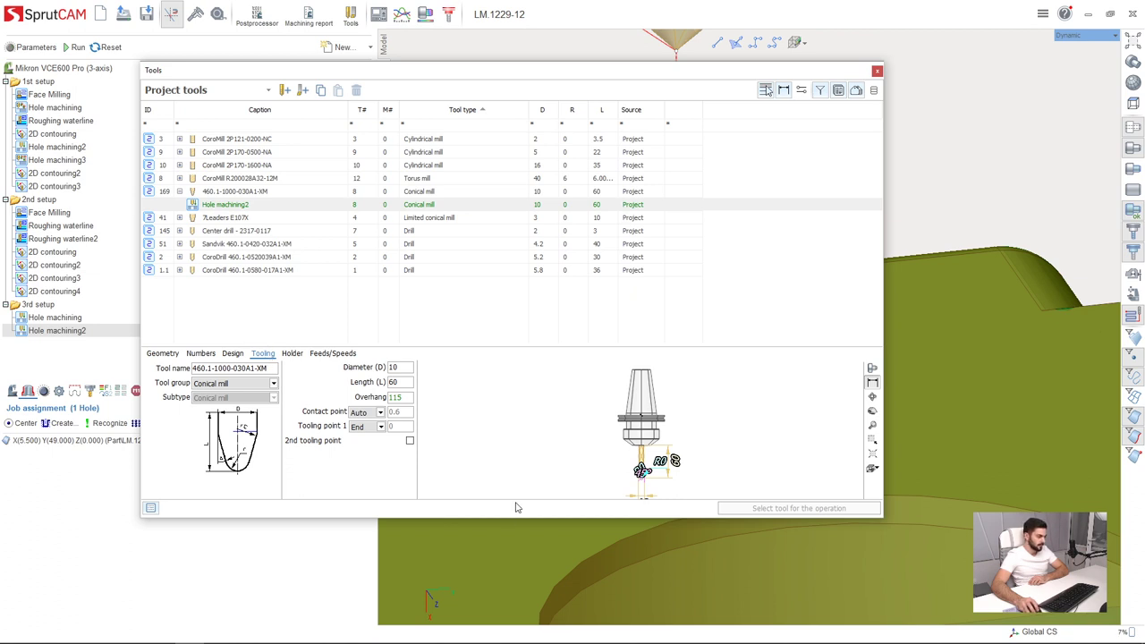
pyautogui.scroll(5, 686, 494)
pyautogui.scroll(10, 544, 450)
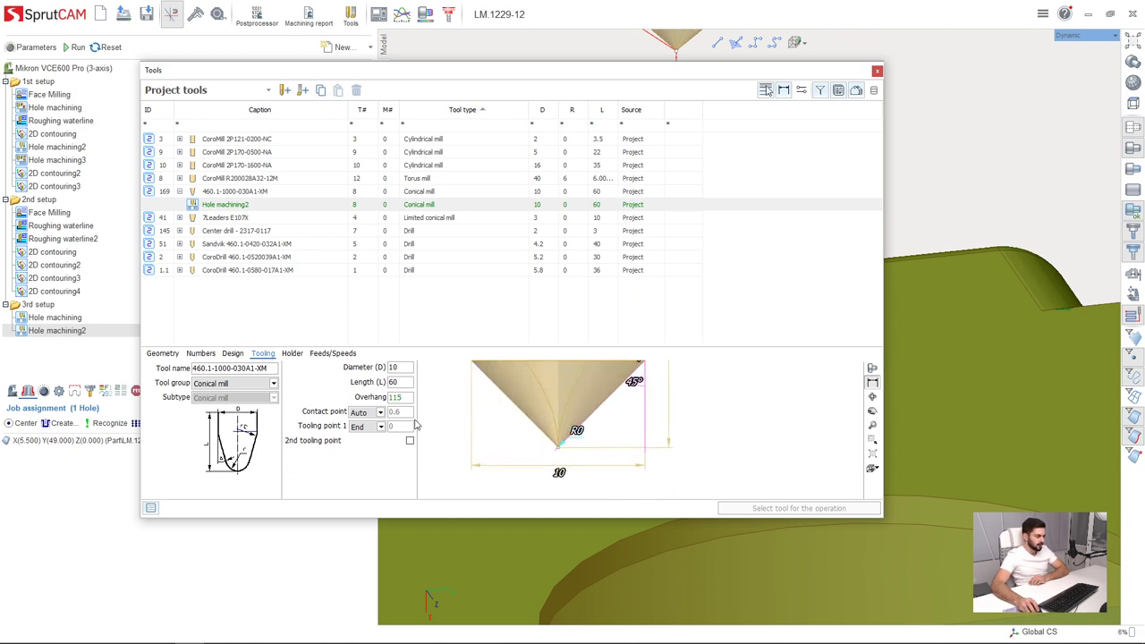
pyautogui.click(380, 413)
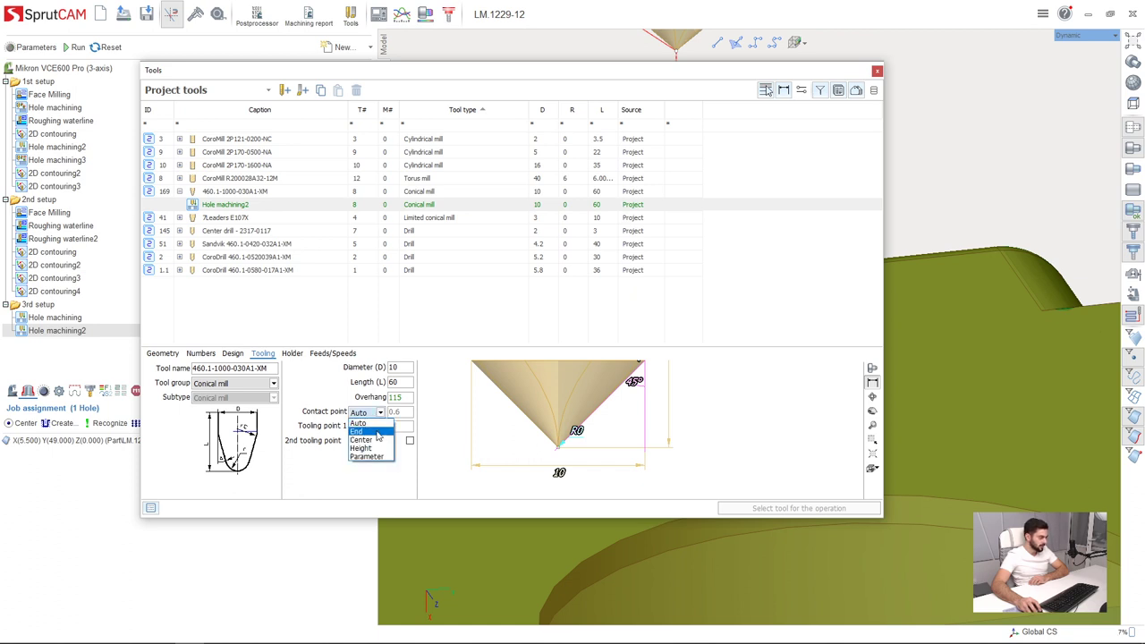
pyautogui.click(361, 448)
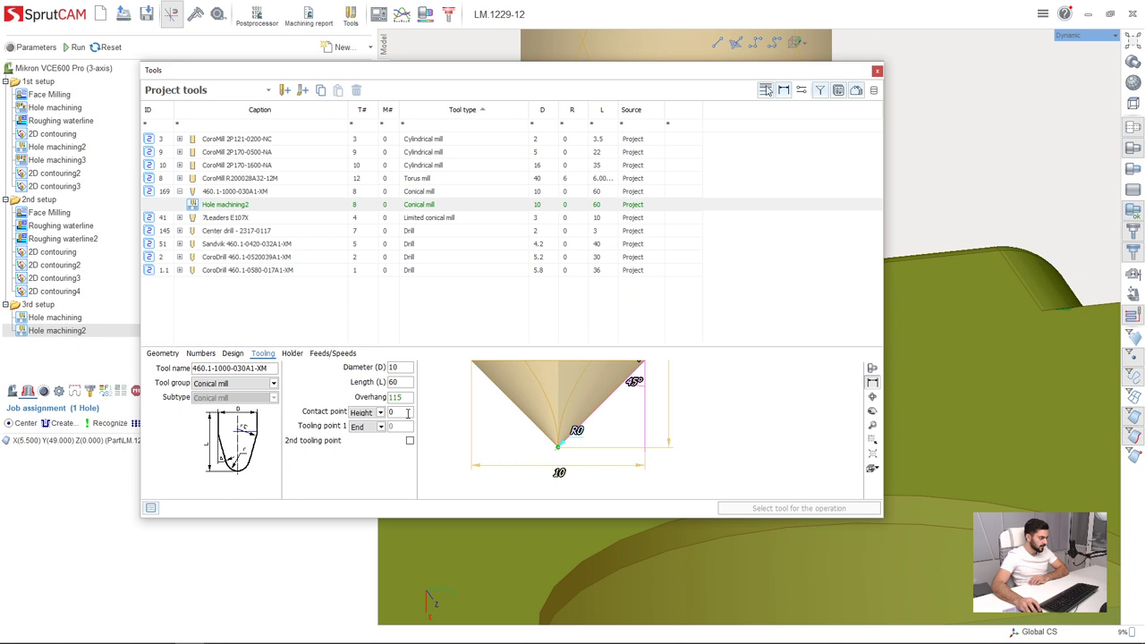
pyautogui.scroll(3, 404, 413)
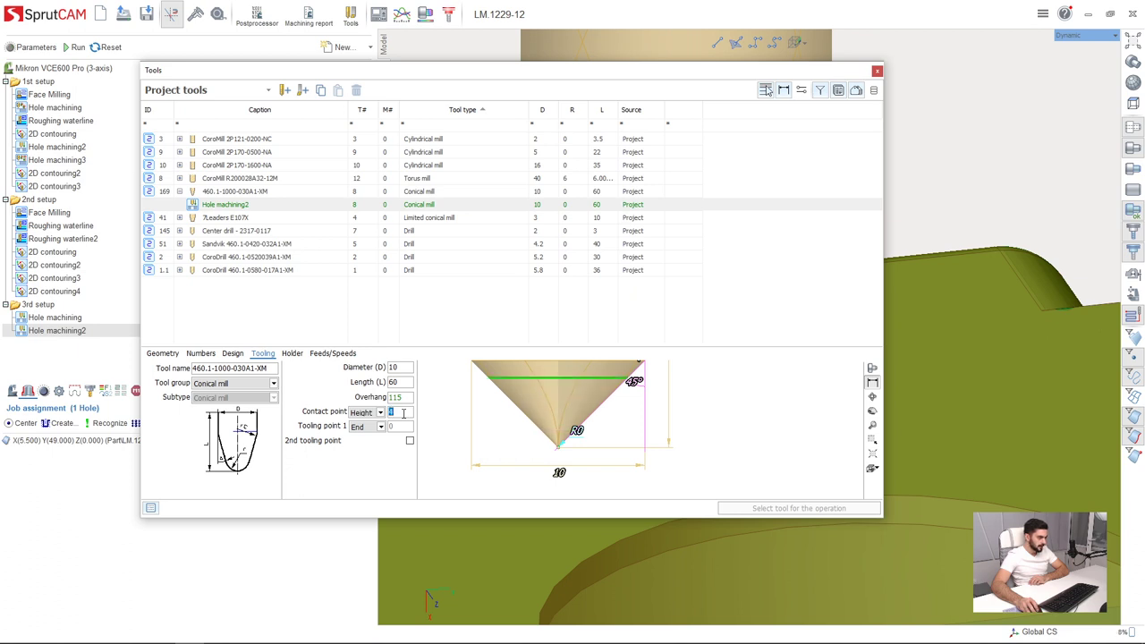
pyautogui.scroll(-1, 403, 413)
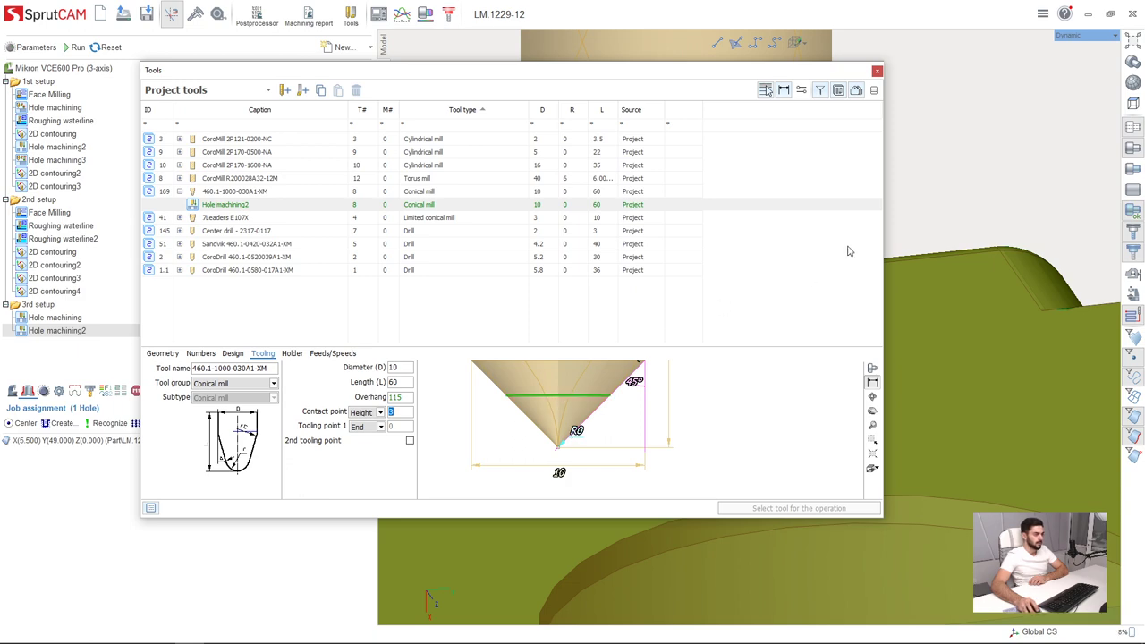
pyautogui.moveTo(742, 77); pyautogui.dragTo(665, 464)
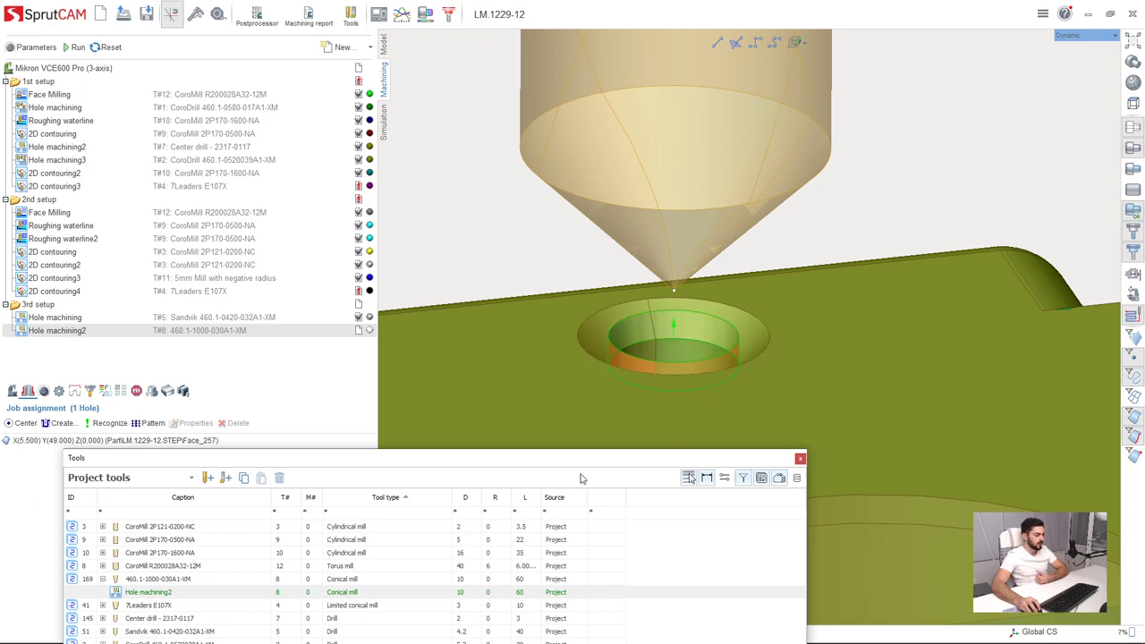
pyautogui.moveTo(588, 464); pyautogui.dragTo(505, 413)
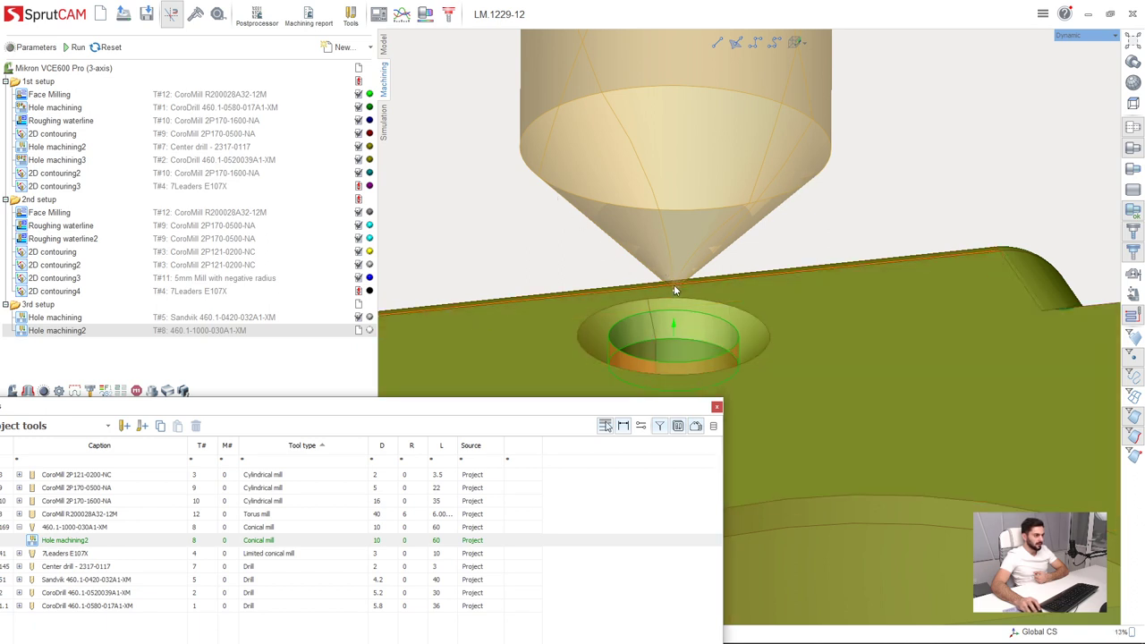
# Set the tooling contact point height of Hole machining2's conical mill to 2.1 and close the tools window.
pyautogui.moveTo(673, 279); pyautogui.dragTo(661, 242)
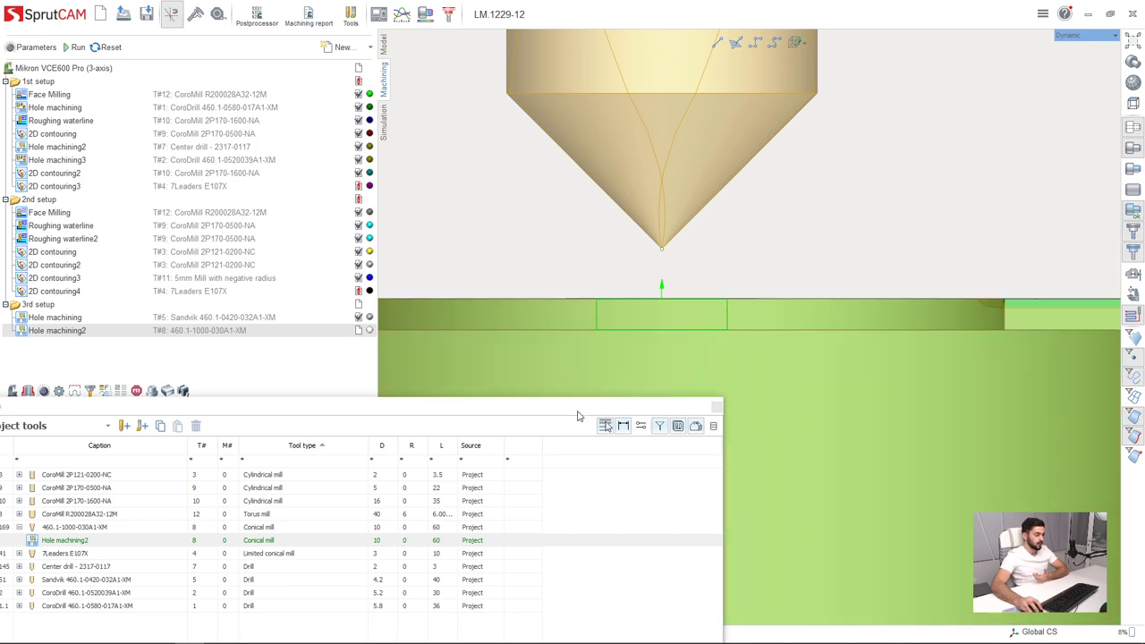
pyautogui.moveTo(582, 411); pyautogui.dragTo(691, 122)
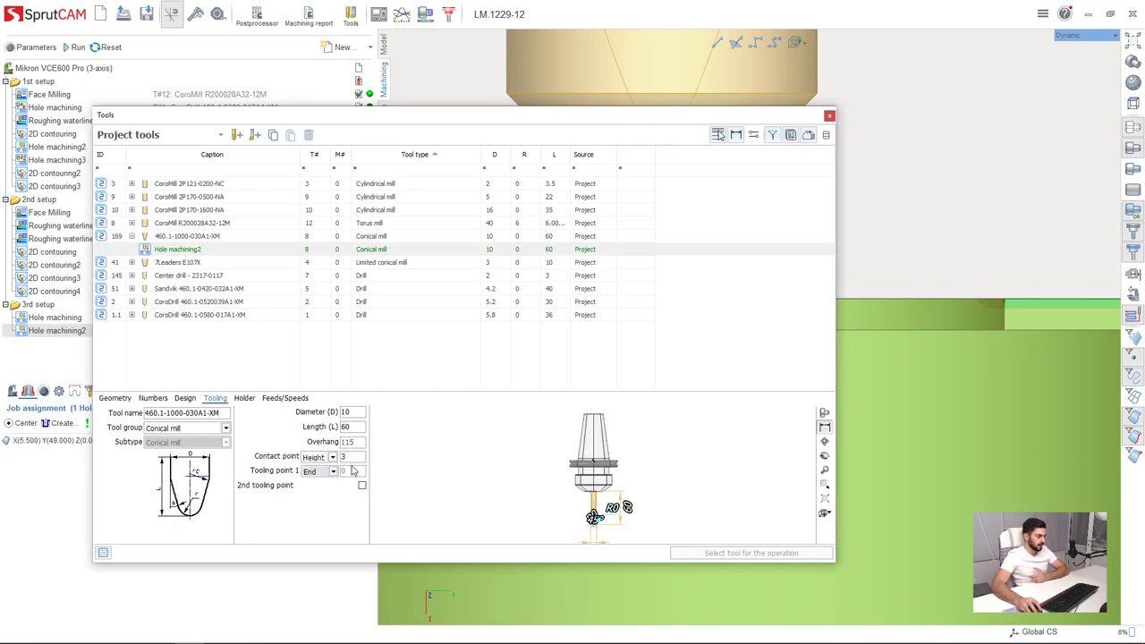
pyautogui.scroll(5, 600, 536)
pyautogui.scroll(-5, 590, 487)
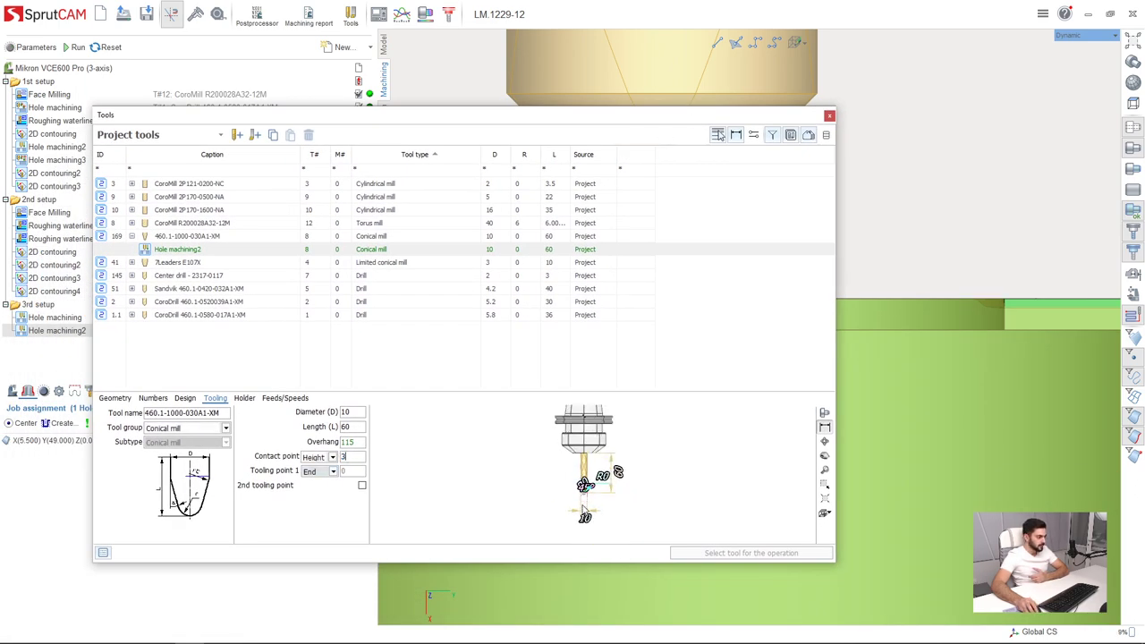
pyautogui.scroll(7, 586, 528)
pyautogui.scroll(4, 586, 457)
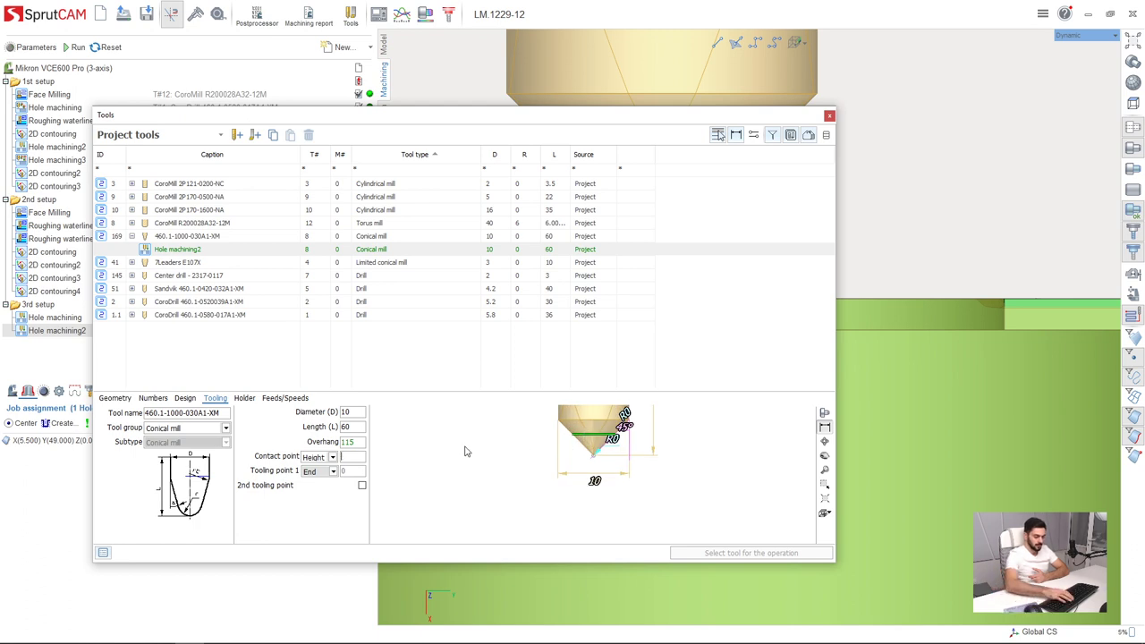
pyautogui.write('2.1')
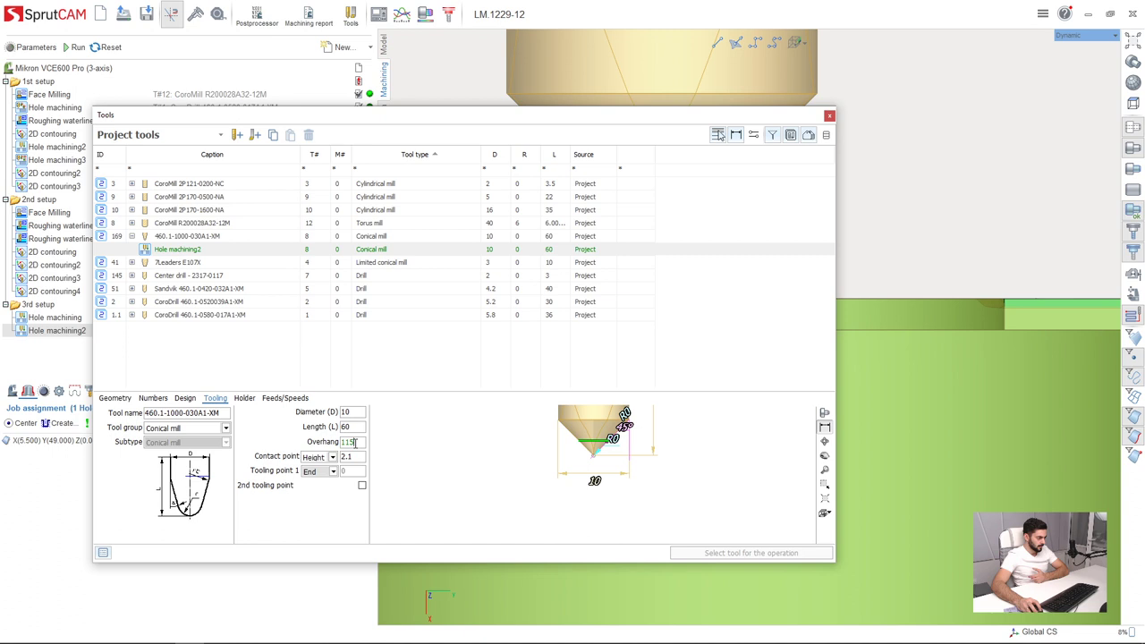
pyautogui.scroll(2, 596, 435)
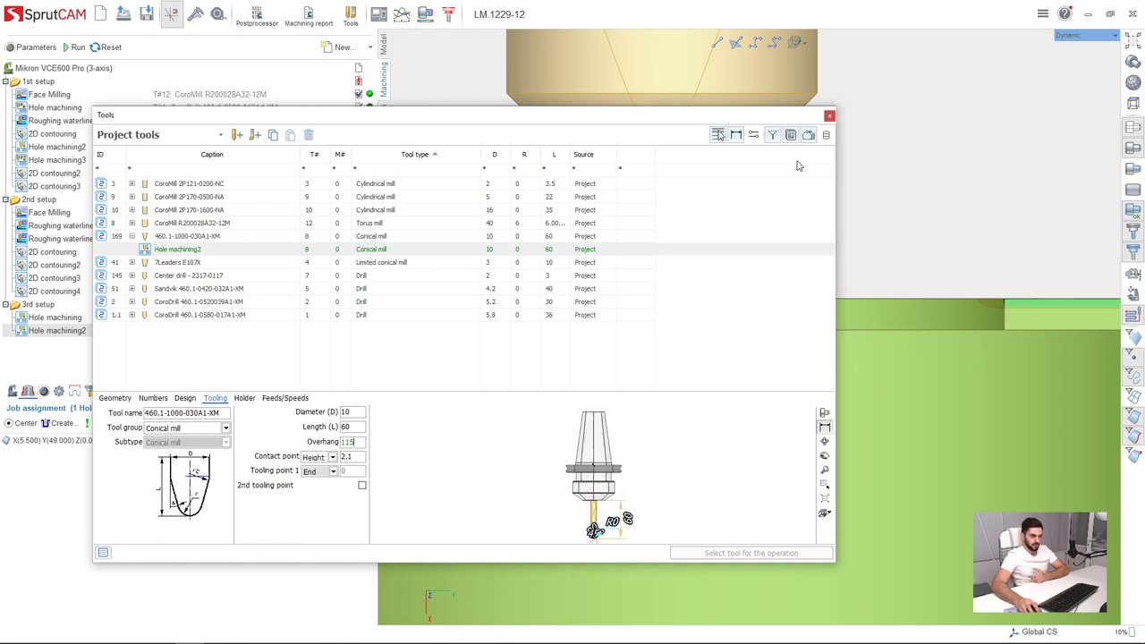
pyautogui.click(828, 116)
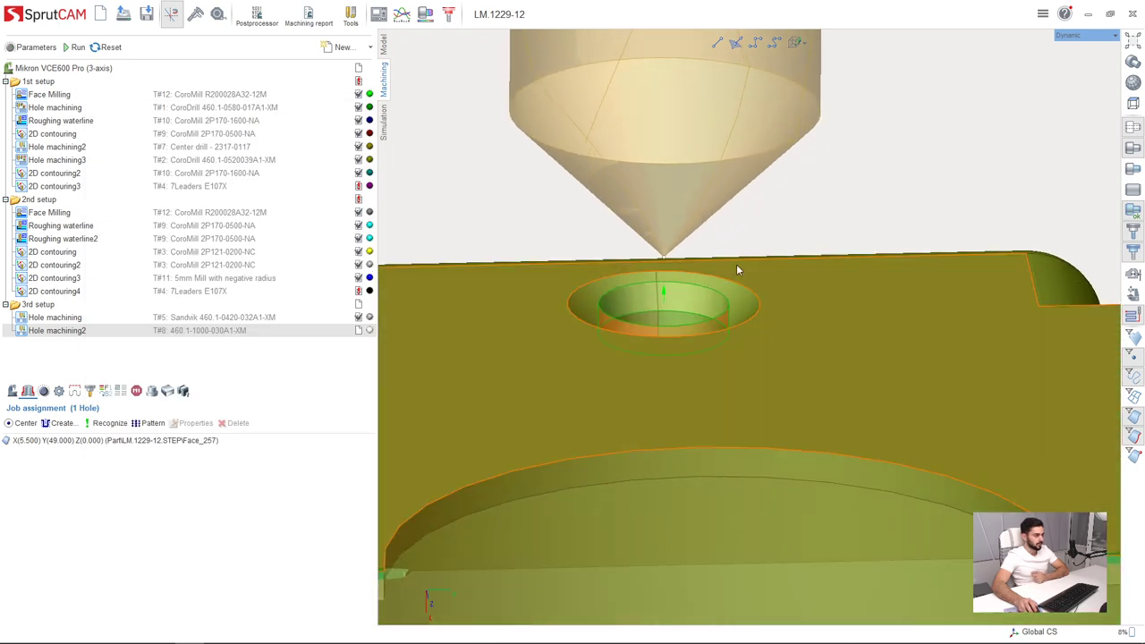
# Calculate the toolpath of Hole machining2 and inspect it up close at the hole.
pyautogui.click(77, 47)
pyautogui.moveTo(561, 172); pyautogui.dragTo(608, 281, button='middle')
pyautogui.scroll(5, 586, 222)
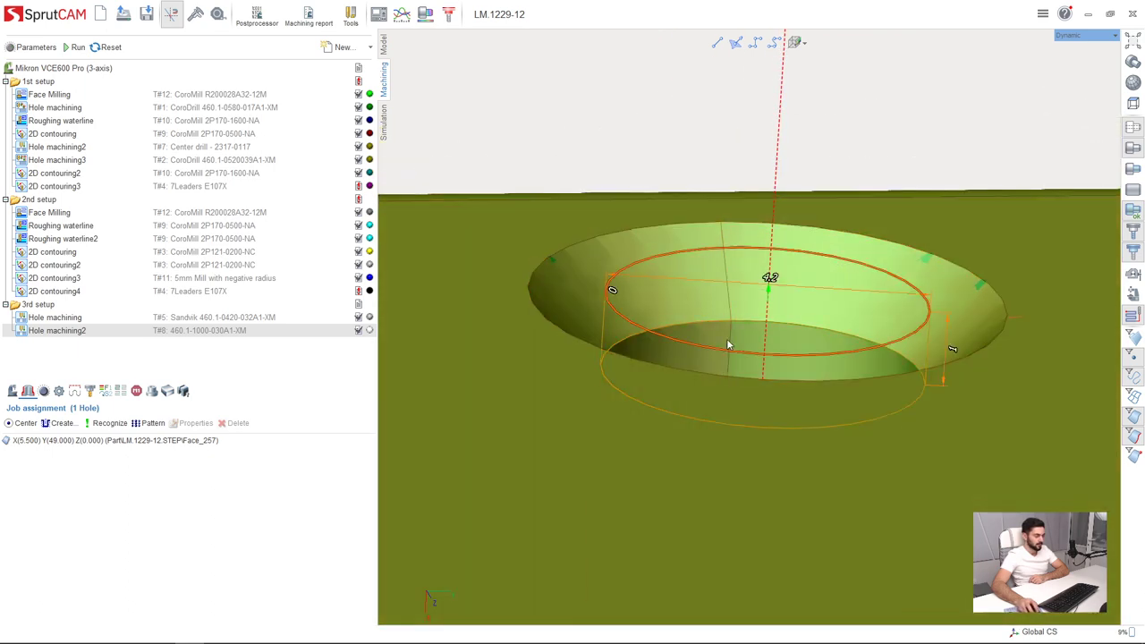
# Clear the simulated result, fast-simulate the preceding operations and play the simulation of Hole machining2.
pyautogui.click(384, 132)
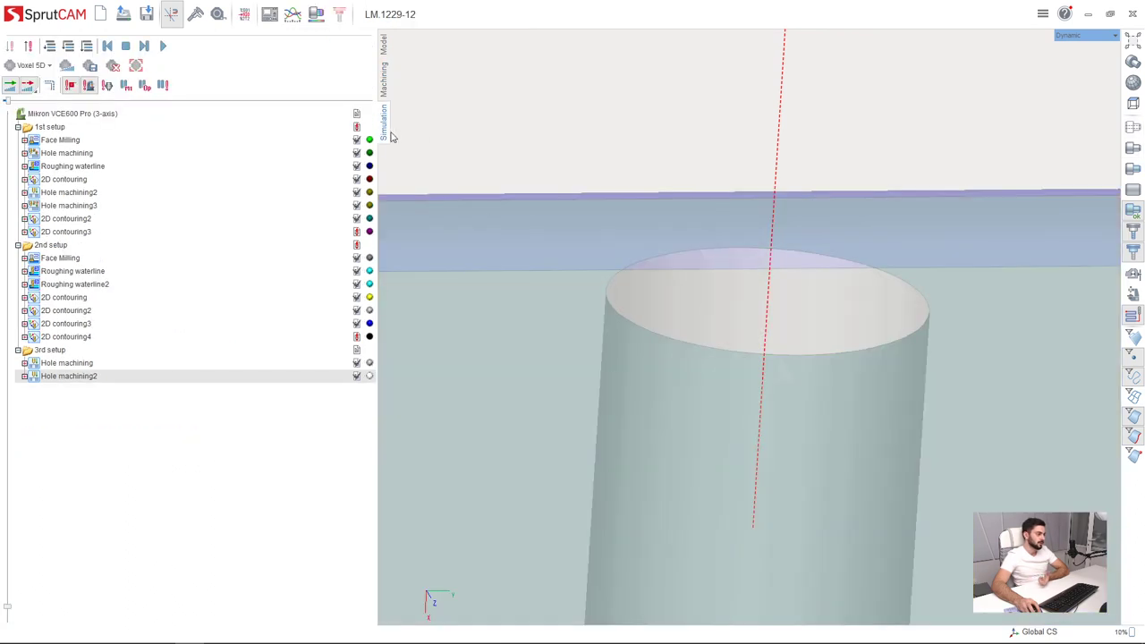
pyautogui.click(113, 67)
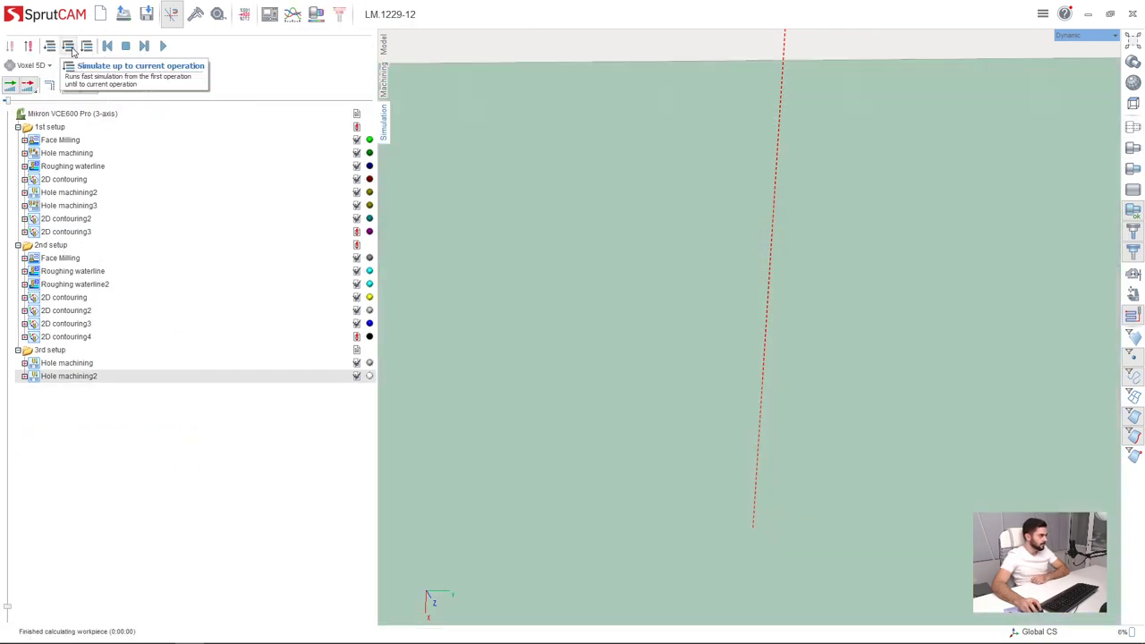
pyautogui.click(68, 46)
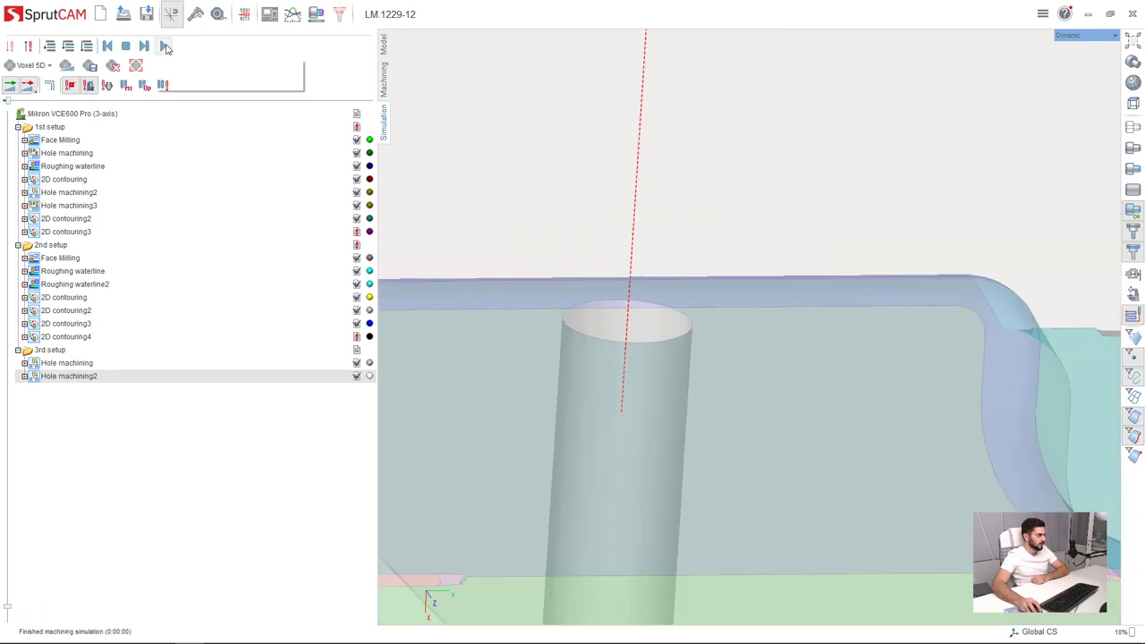
pyautogui.click(164, 47)
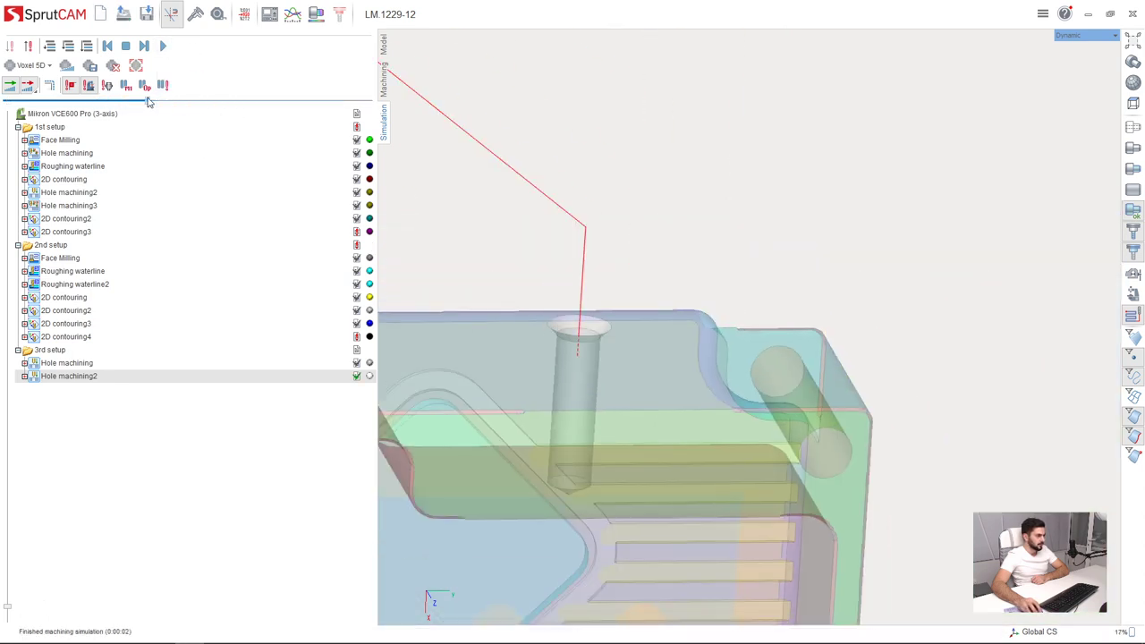
# Restart the simulation of Hole machining2 from a cleared result and play it at a reduced movement speed.
pyautogui.click(114, 70)
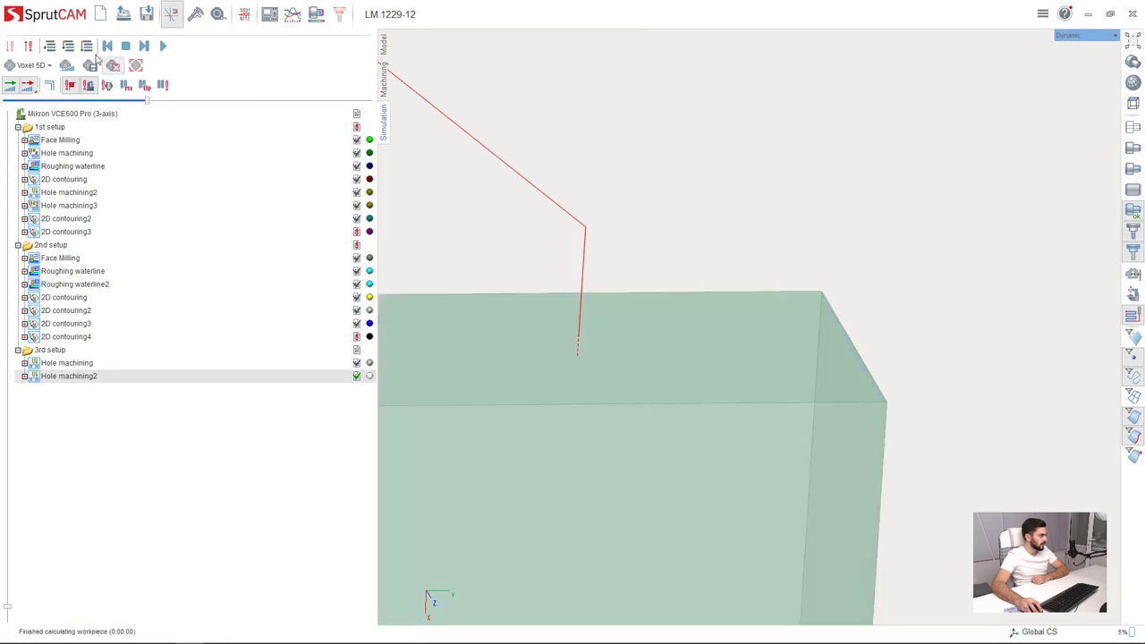
pyautogui.click(68, 46)
pyautogui.click(164, 46)
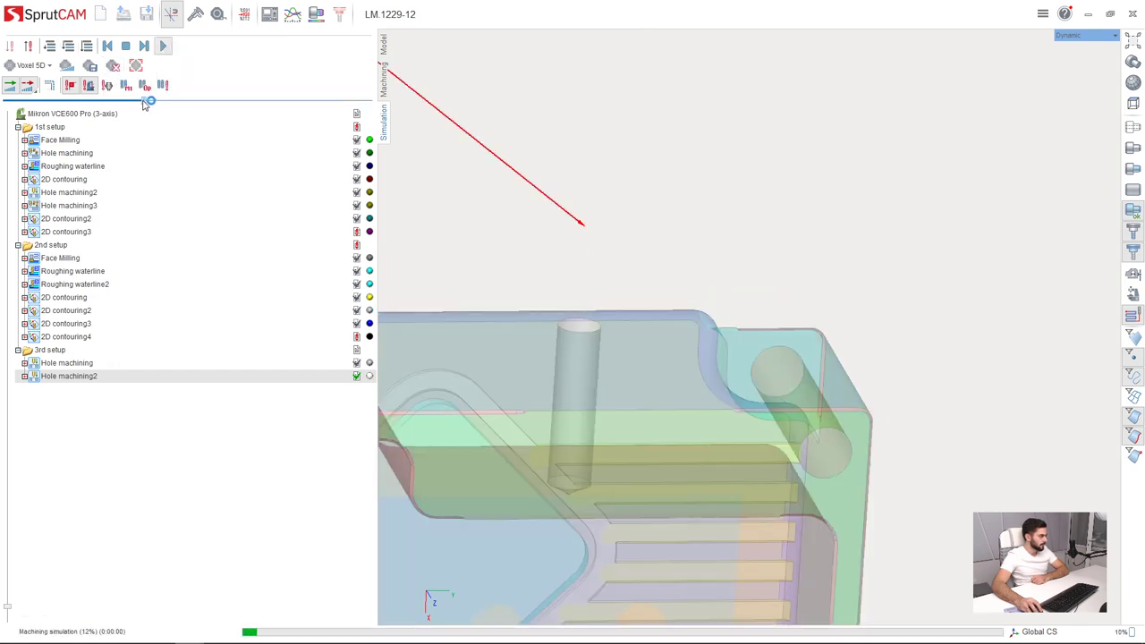
pyautogui.scroll(-9, 599, 306)
pyautogui.scroll(11, 528, 305)
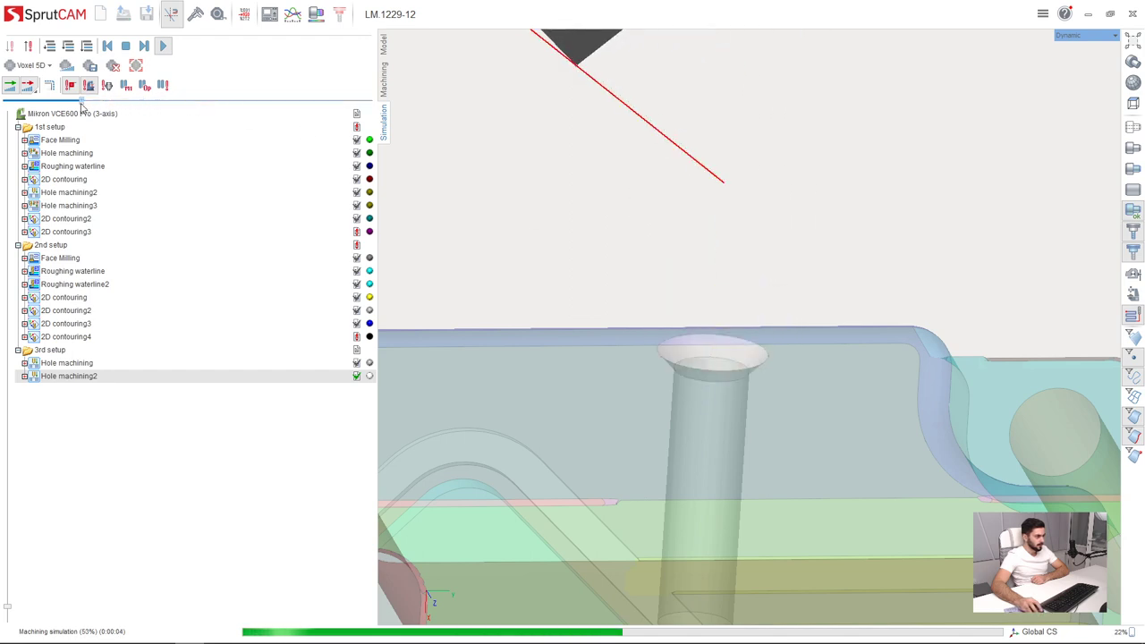
# Clear the machining result again, fast-simulate the earlier operations and replay the cut of Hole machining2.
pyautogui.click(115, 70)
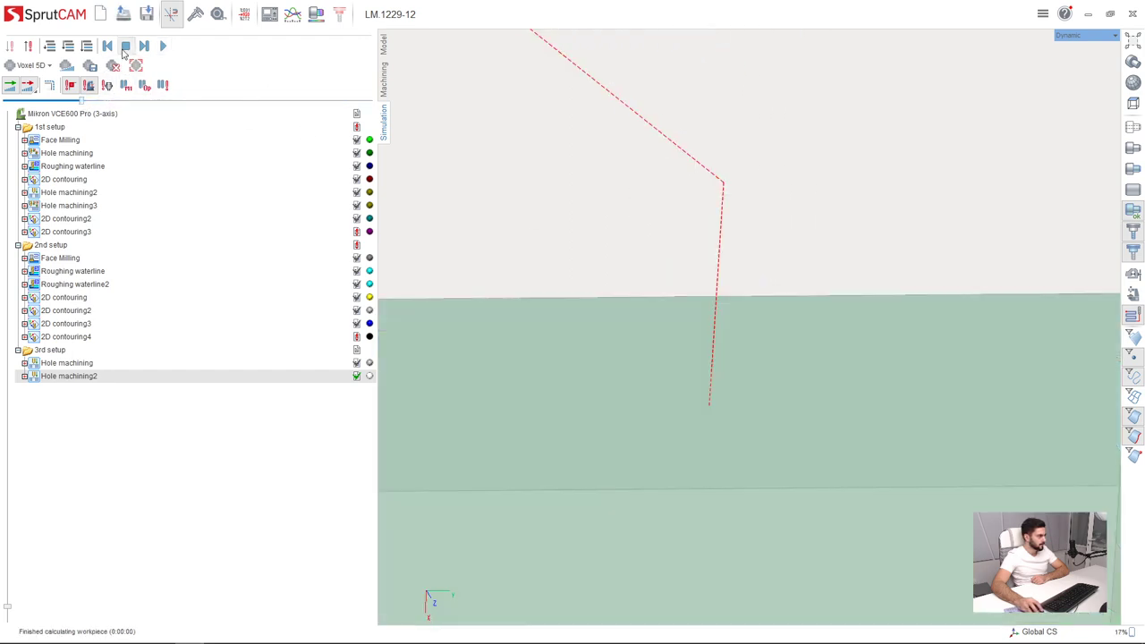
pyautogui.scroll(-8, 670, 398)
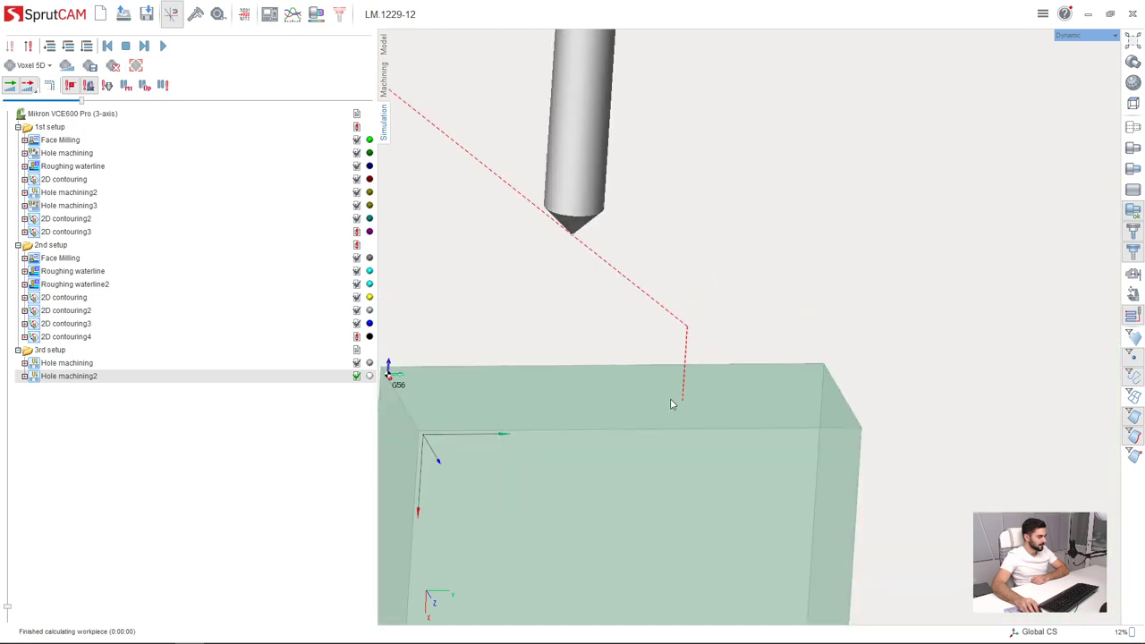
pyautogui.click(86, 46)
pyautogui.click(164, 46)
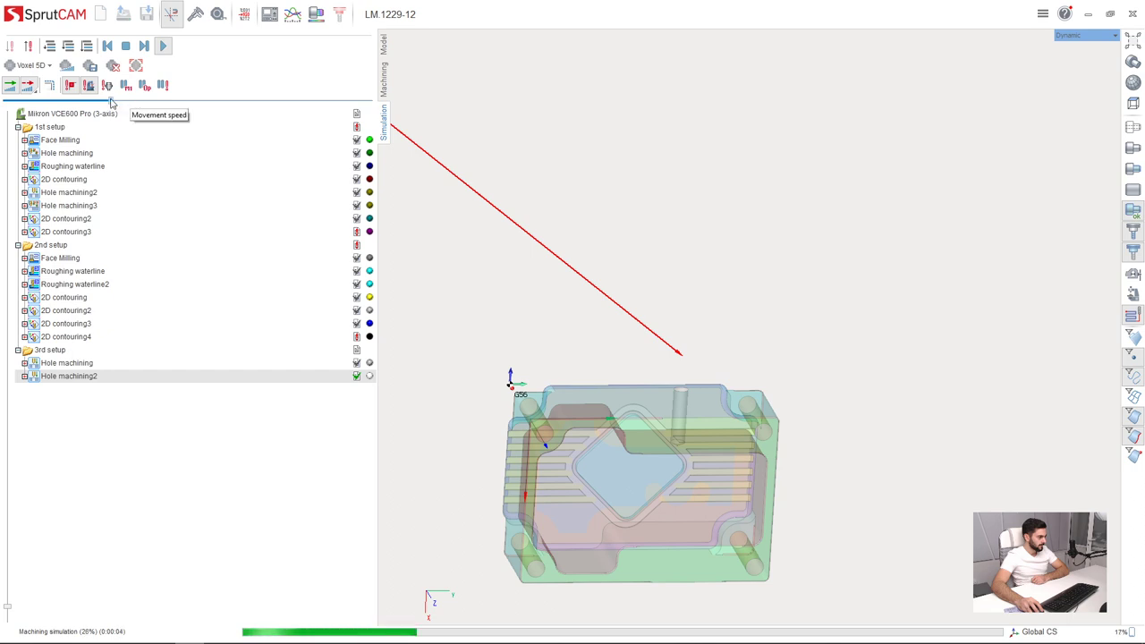
# Examine up close how the conical mill cuts the hole's chamfer, slowing the simulation's movement speed.
pyautogui.scroll(-4, 521, 281)
pyautogui.scroll(4, 522, 283)
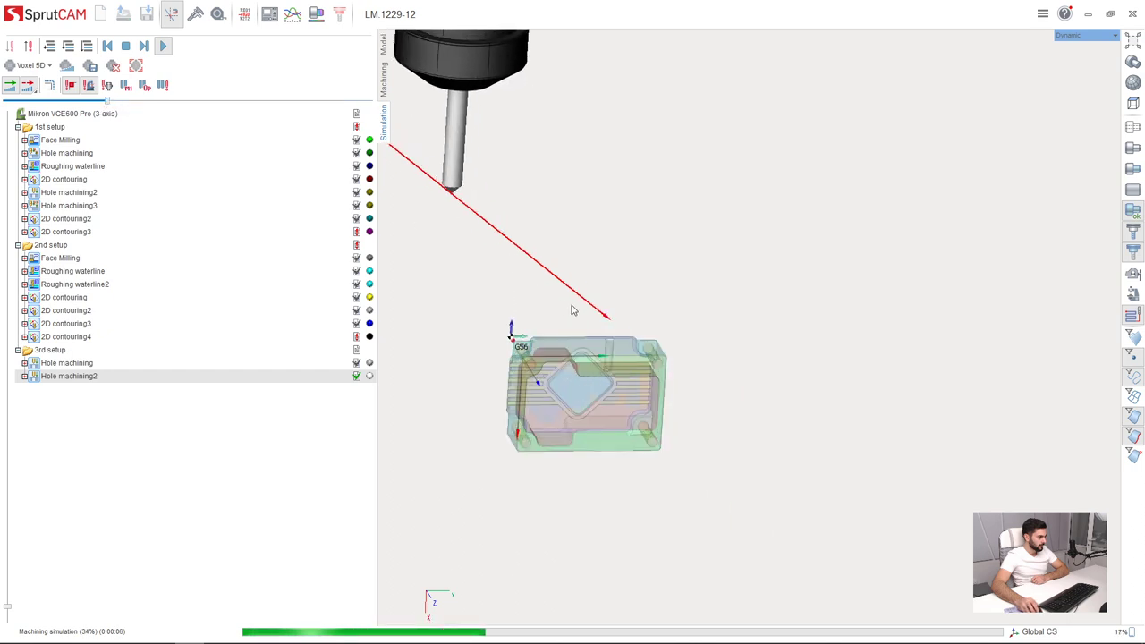
pyautogui.scroll(4, 645, 371)
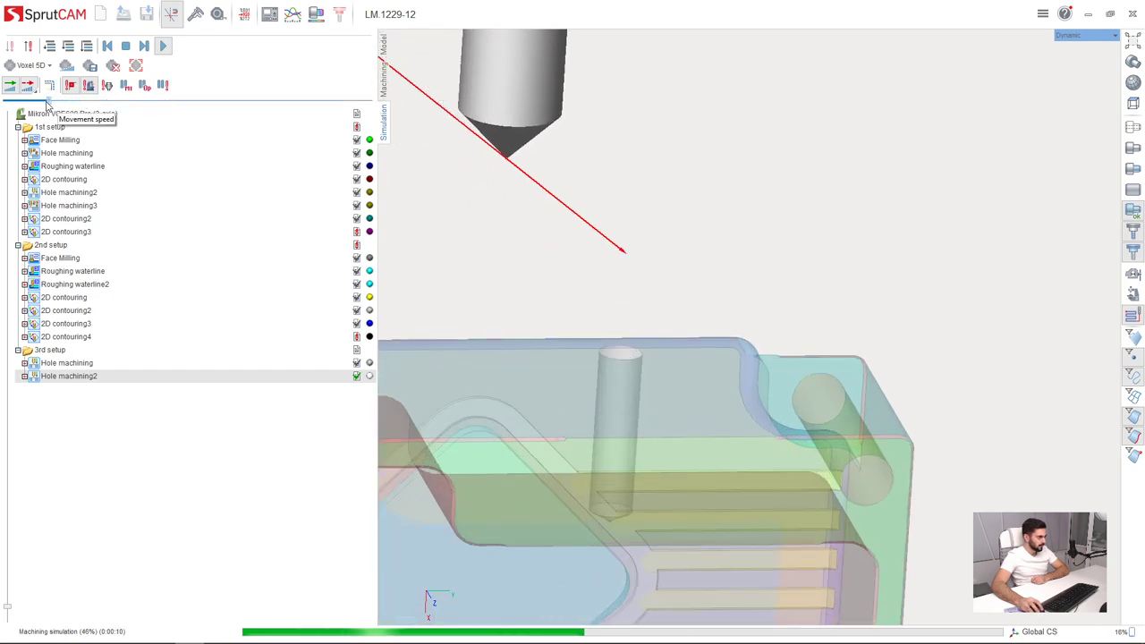
pyautogui.scroll(2, 615, 317)
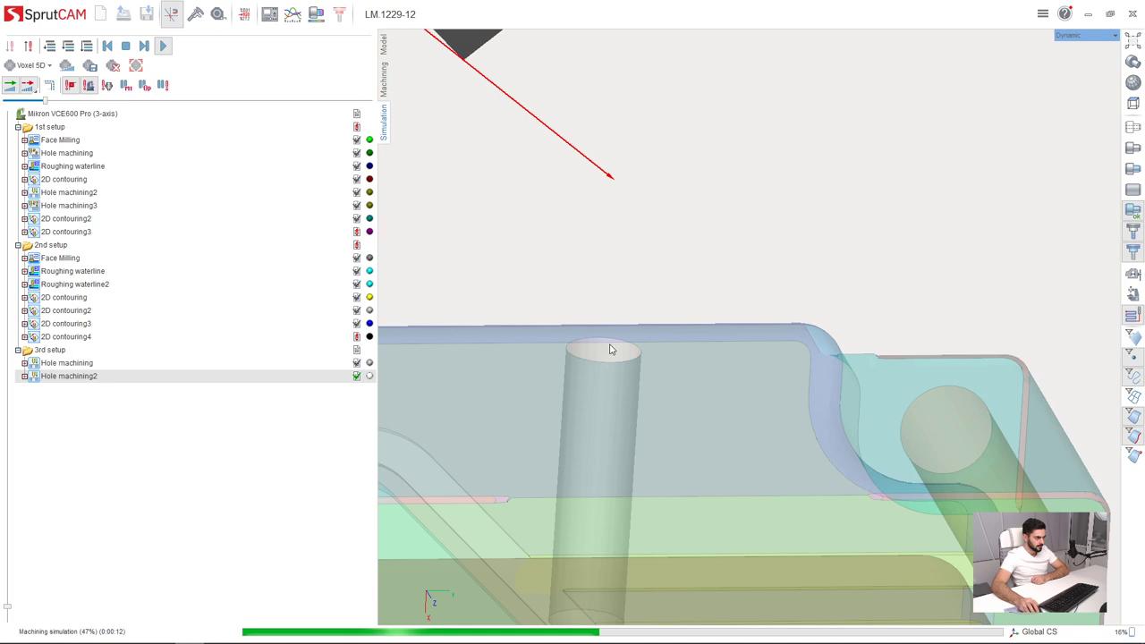
pyautogui.moveTo(610, 345); pyautogui.dragTo(594, 364, button='middle')
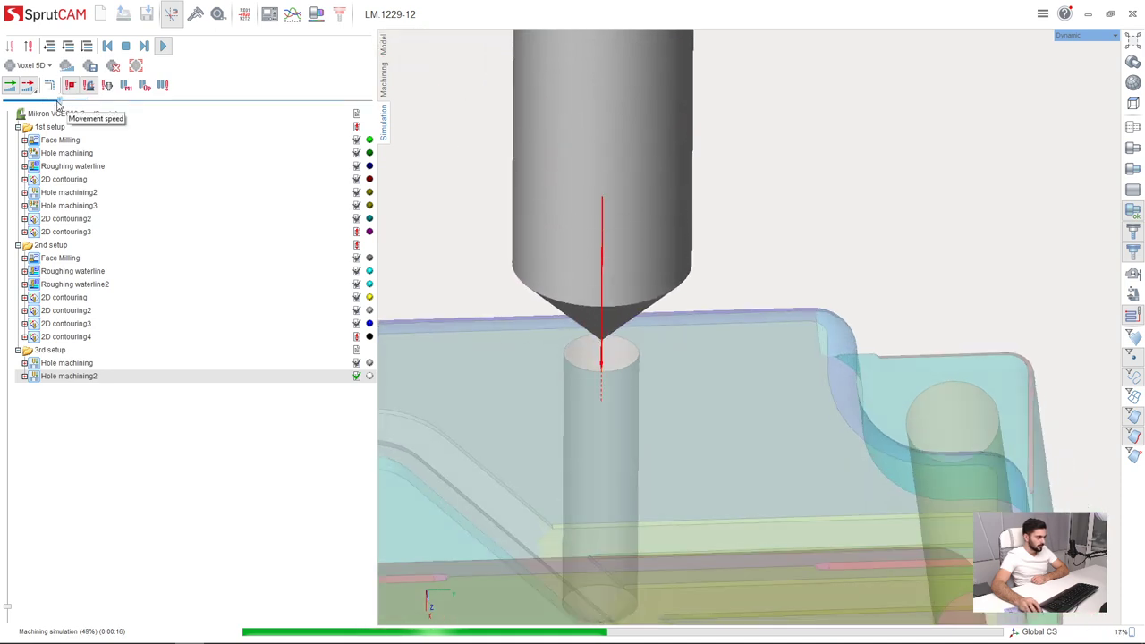
pyautogui.scroll(5, 593, 365)
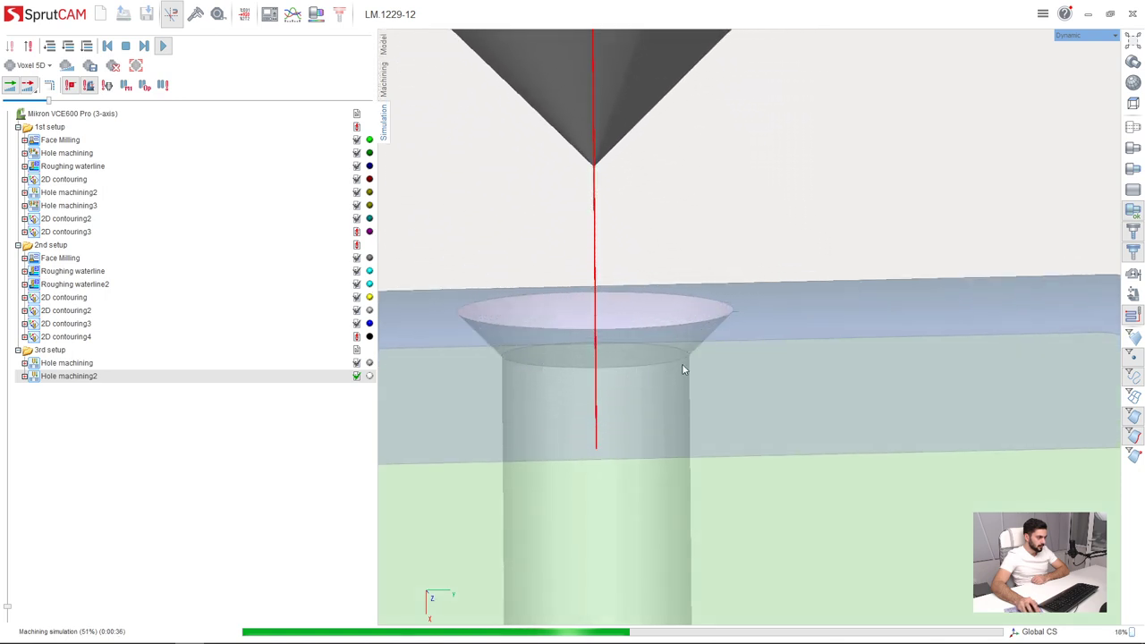
pyautogui.moveTo(544, 371); pyautogui.dragTo(511, 383, button='middle')
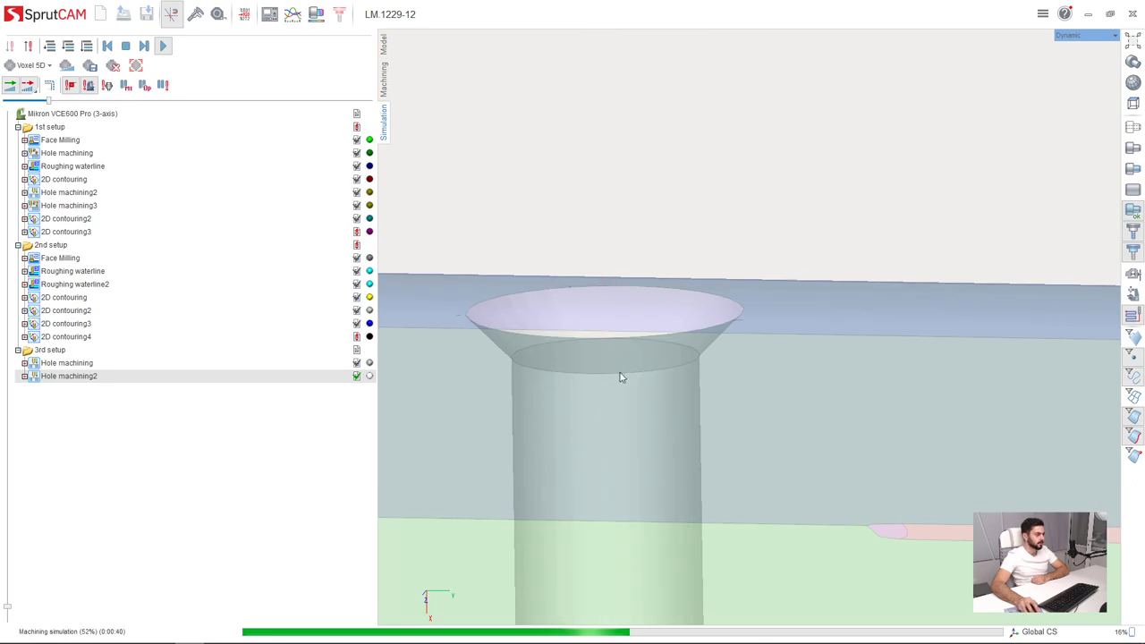
# Turn off transparency for the machining result and return to the machining operations.
pyautogui.scroll(-10, 610, 347)
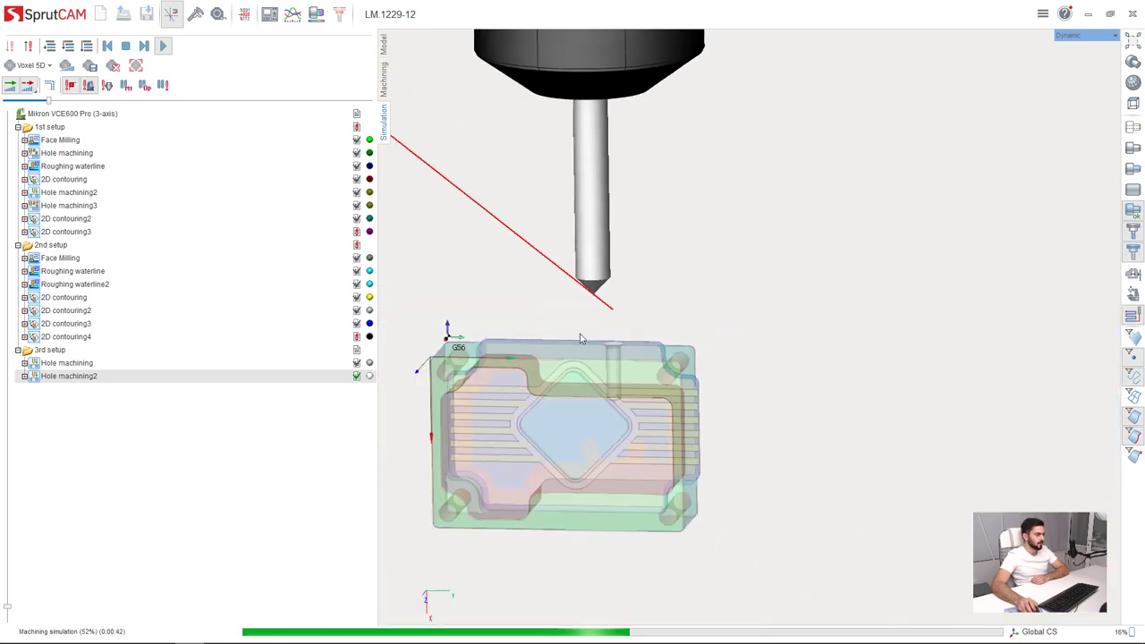
pyautogui.scroll(-4, 576, 331)
pyautogui.scroll(4, 489, 268)
pyautogui.moveTo(488, 268); pyautogui.dragTo(489, 309, button='middle')
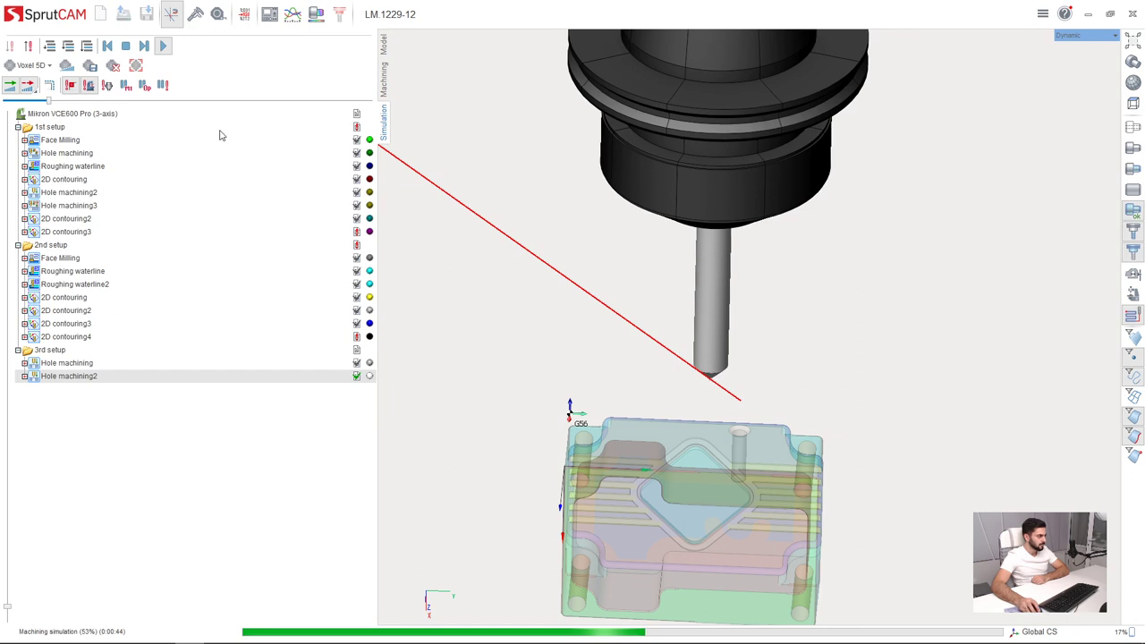
pyautogui.rightClick(1133, 211)
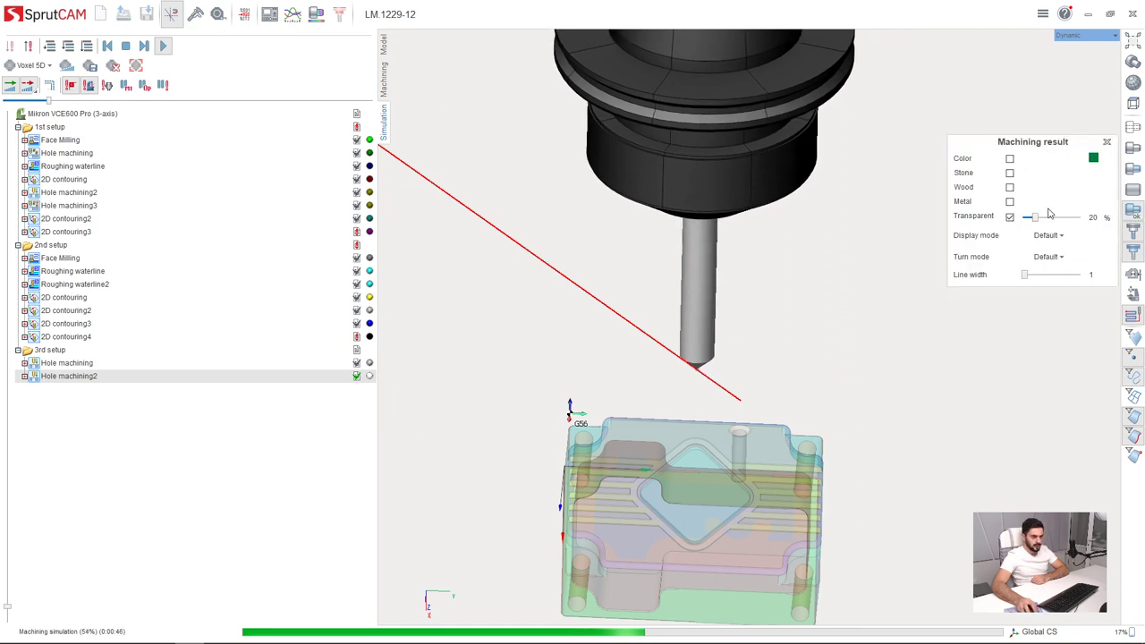
pyautogui.click(1010, 218)
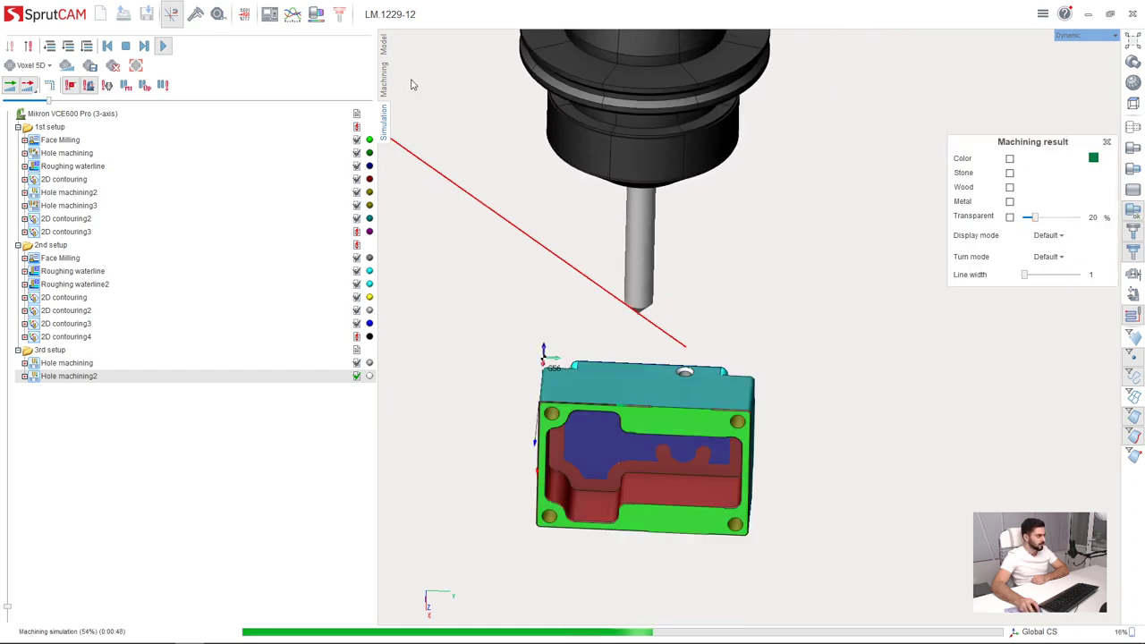
pyautogui.click(383, 80)
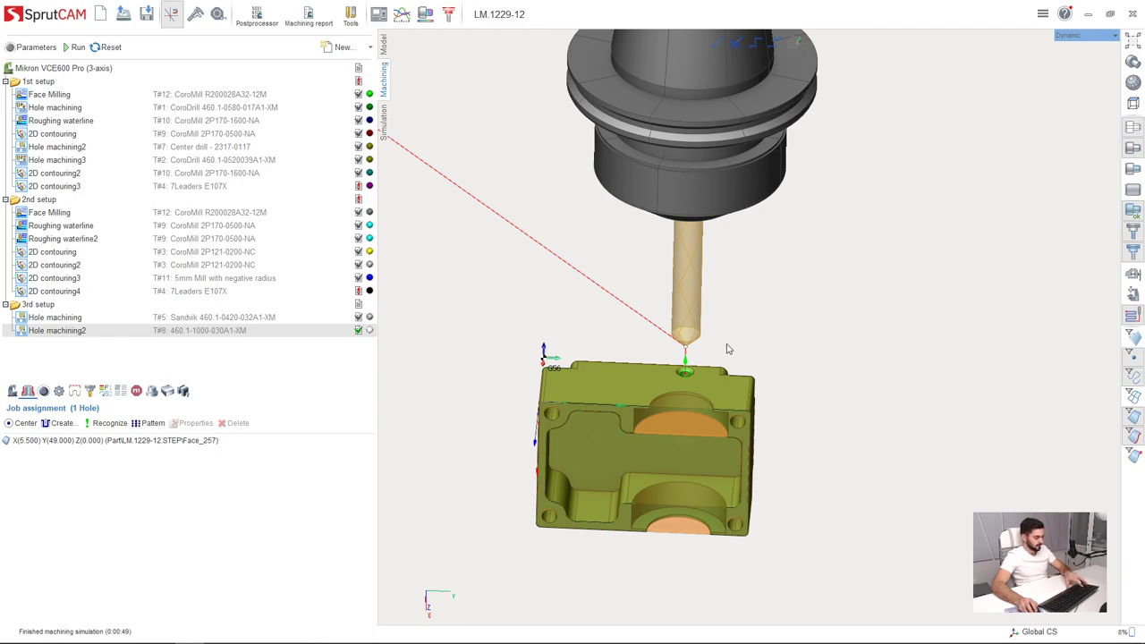